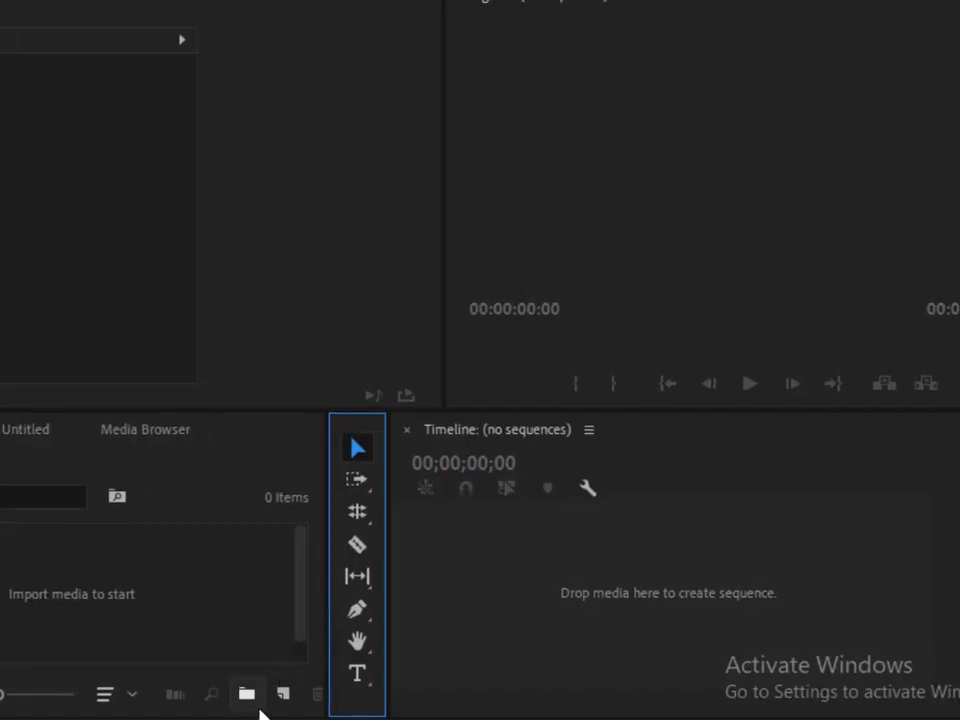
- Create a new DSLR 1080p24 sequence, Sequence 01, and widen the timeline area
click(284, 693)
click(321, 401)
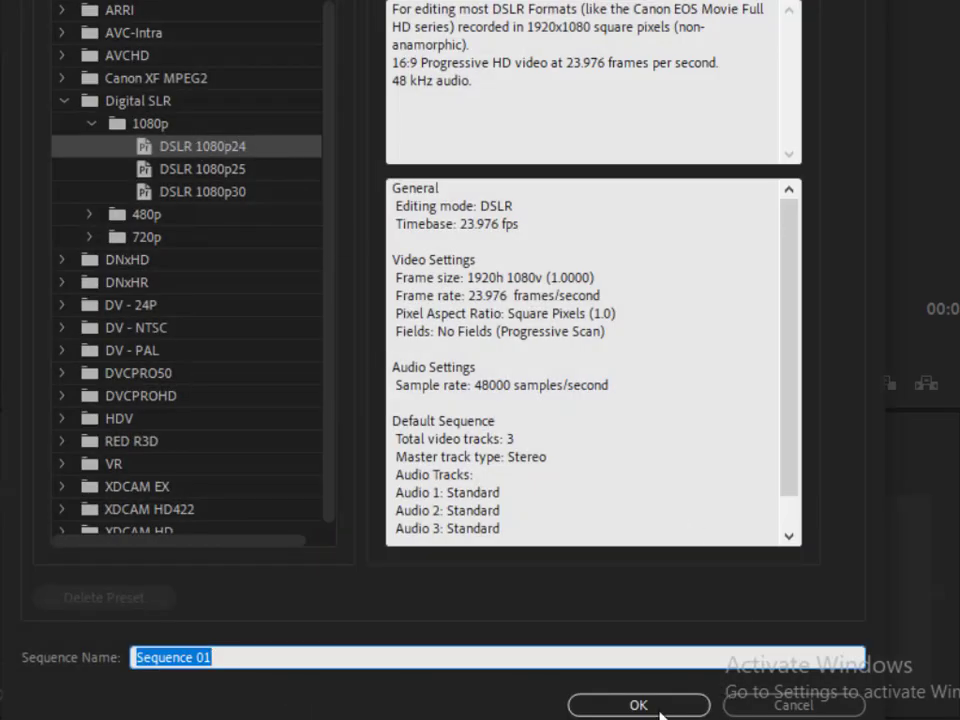
click(660, 712)
drag(382, 568, 145, 600)
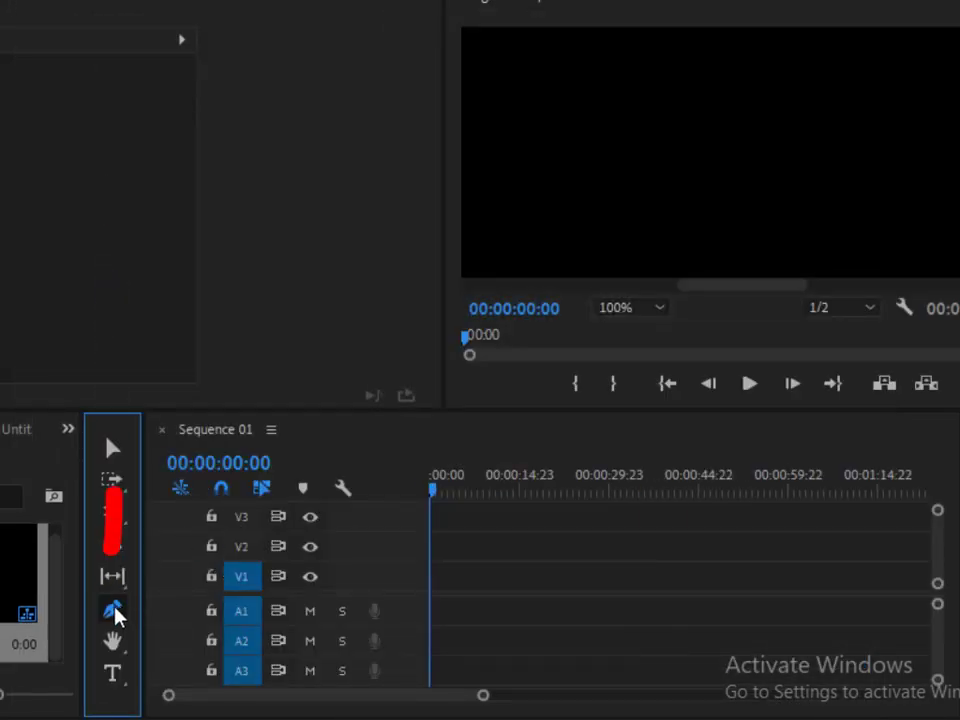
- Choose the Ellipse Tool and draw a circle about 210 px wide in the Program monitor
click(114, 610)
click(114, 609)
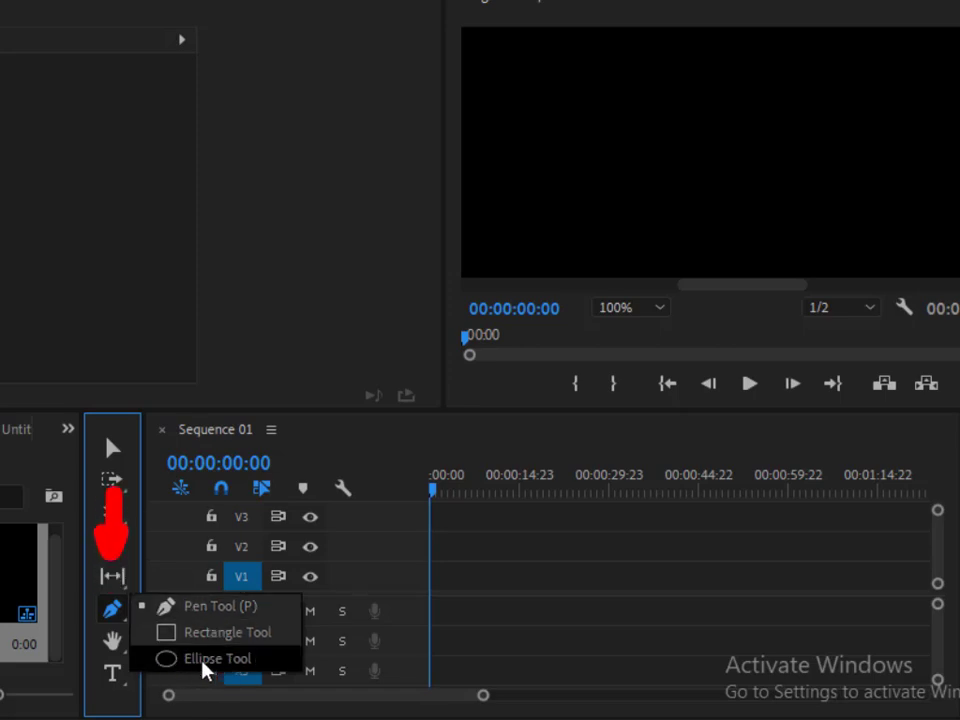
click(207, 662)
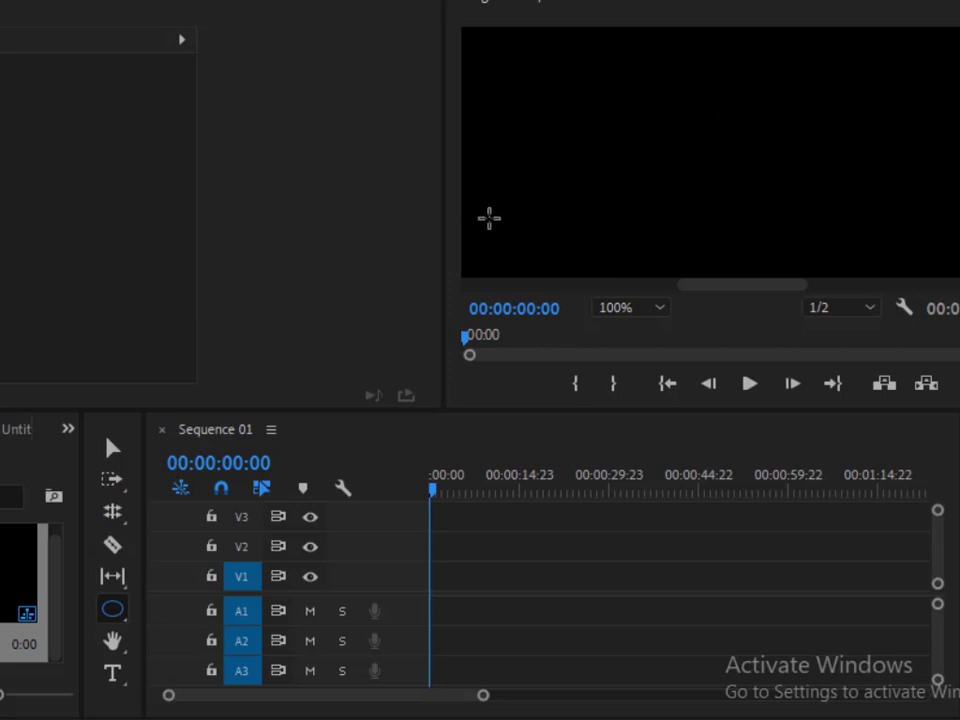
drag(446, 225, 5, 225)
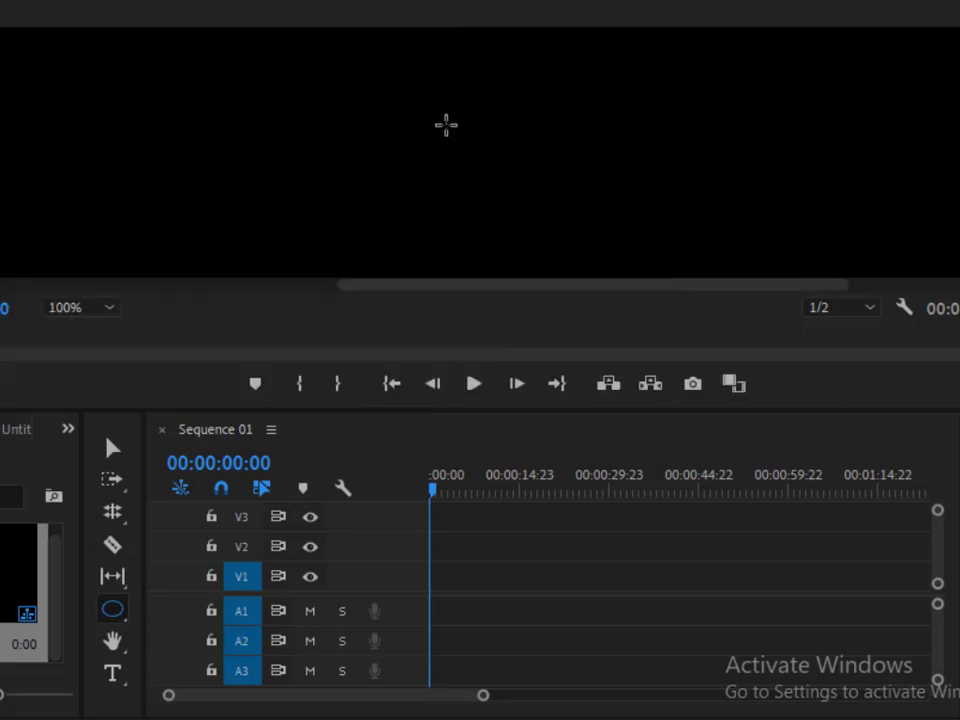
drag(446, 124, 536, 218)
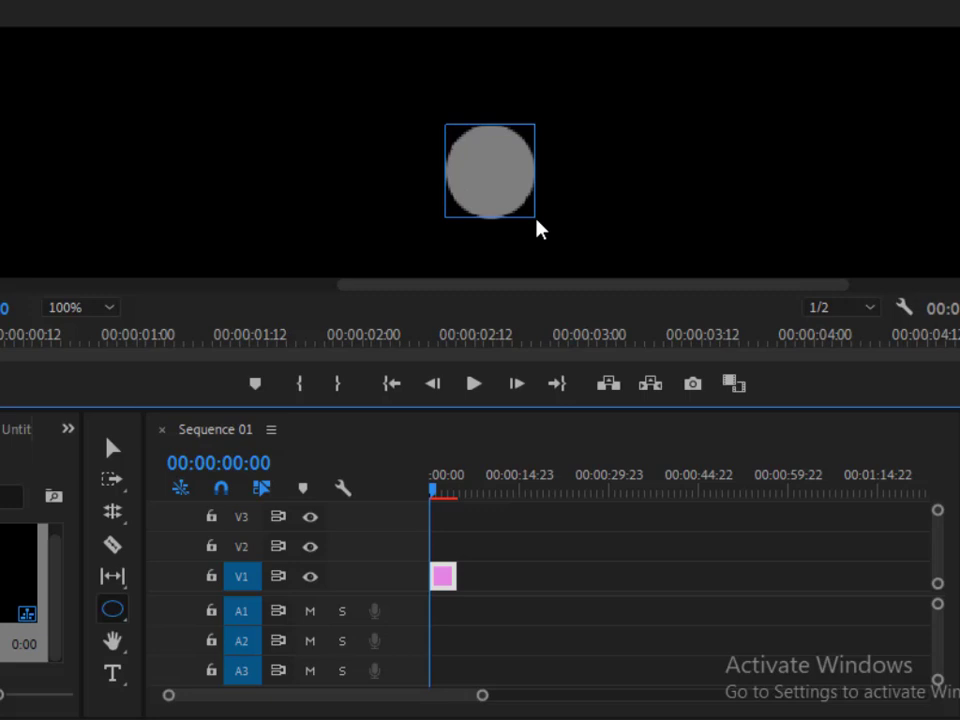
drag(537, 219, 611, 296)
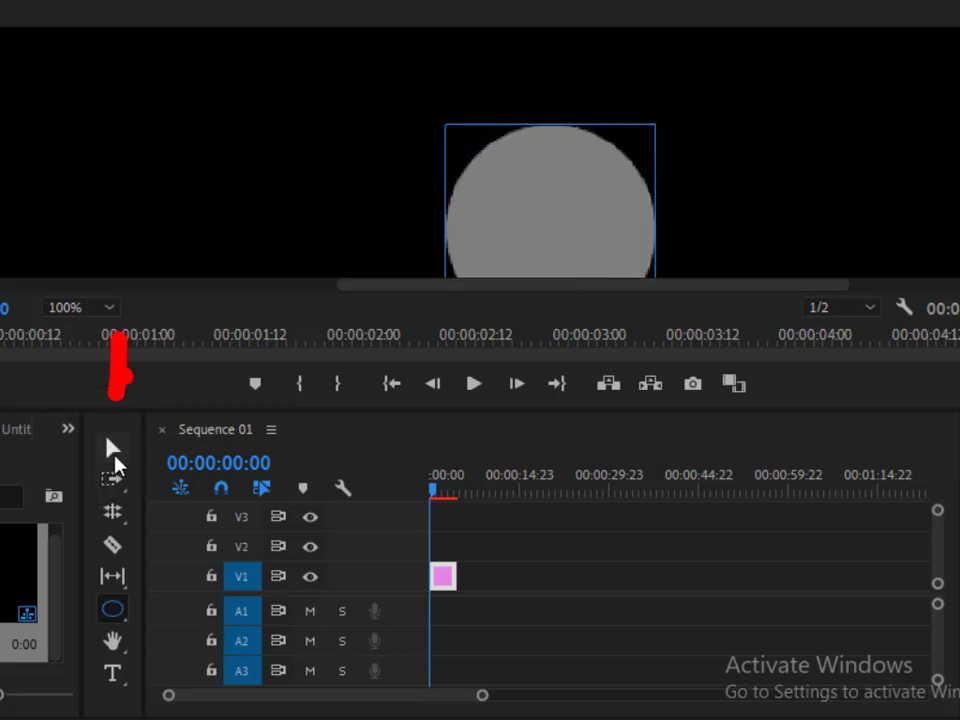
- Move the circle up and left in the frame, then select its graphic clip on V1
click(114, 450)
drag(574, 192, 520, 130)
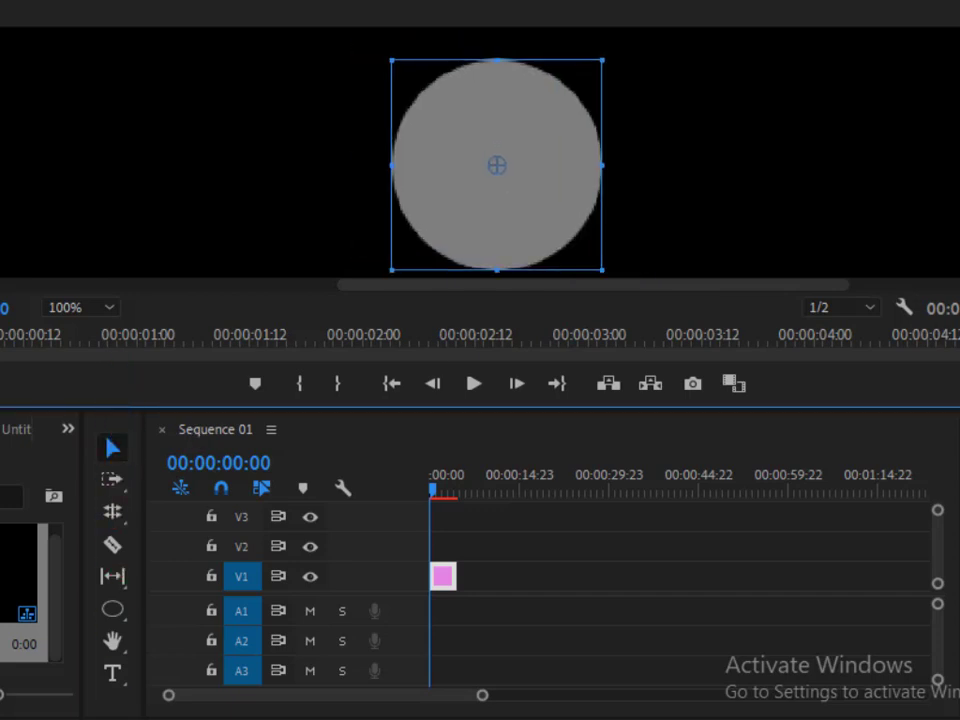
click(585, 678)
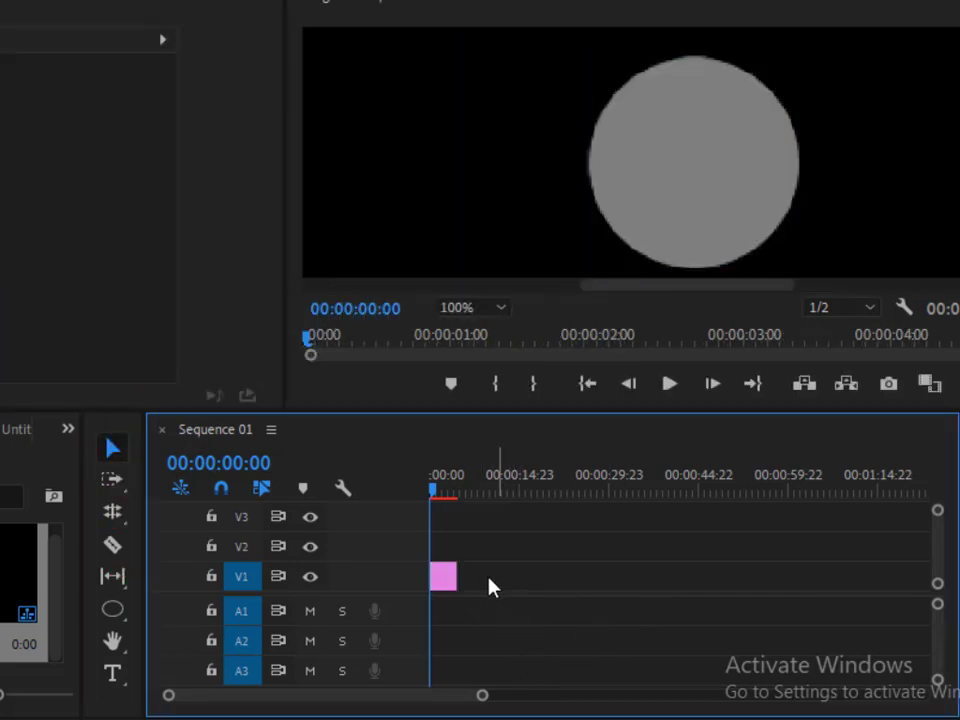
click(446, 579)
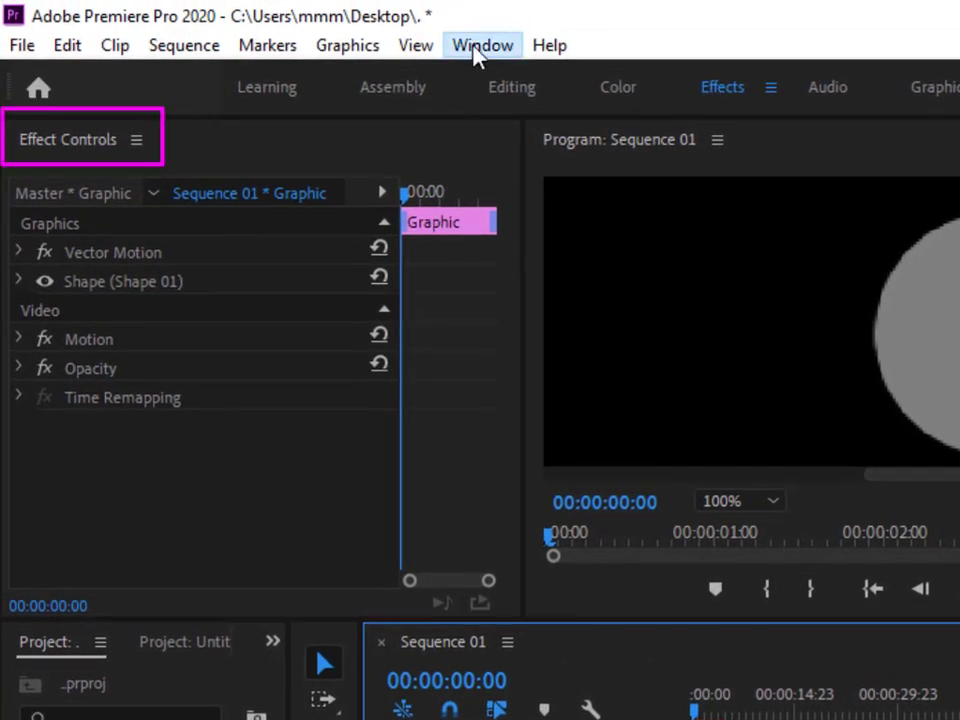
- Bring up Effect Controls and expand the circle's Shape (Shape 01) effect to show Appearance
click(478, 48)
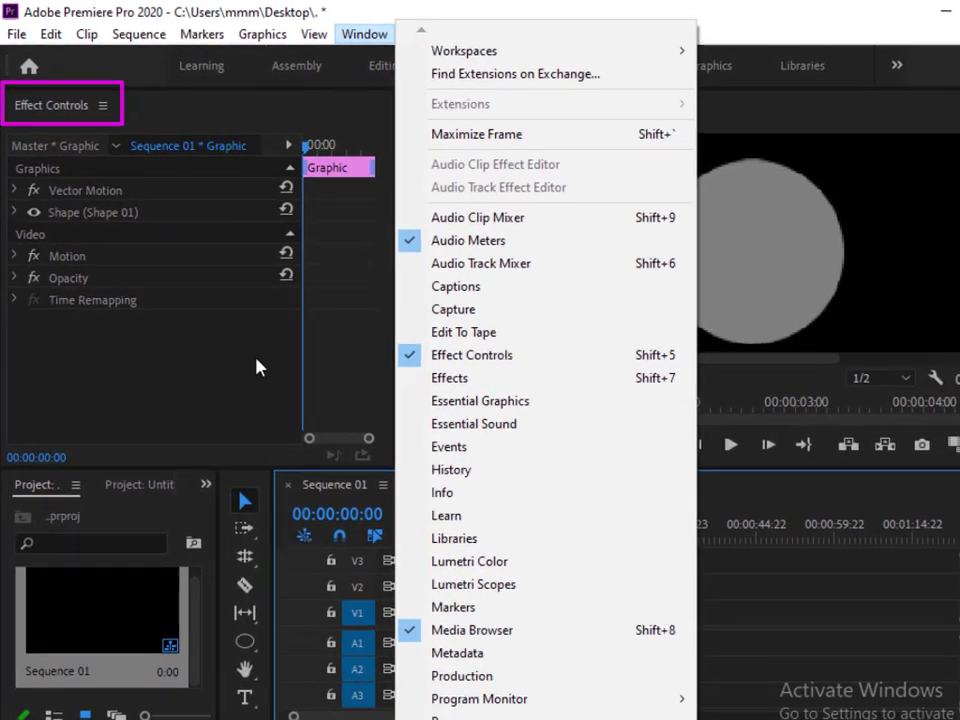
click(256, 368)
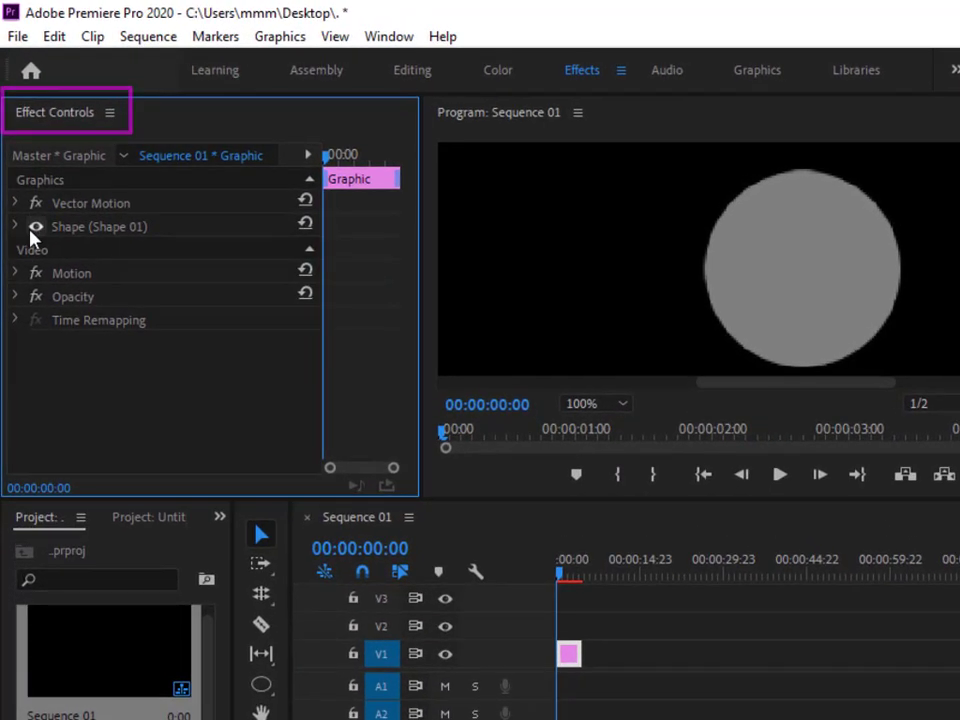
click(15, 228)
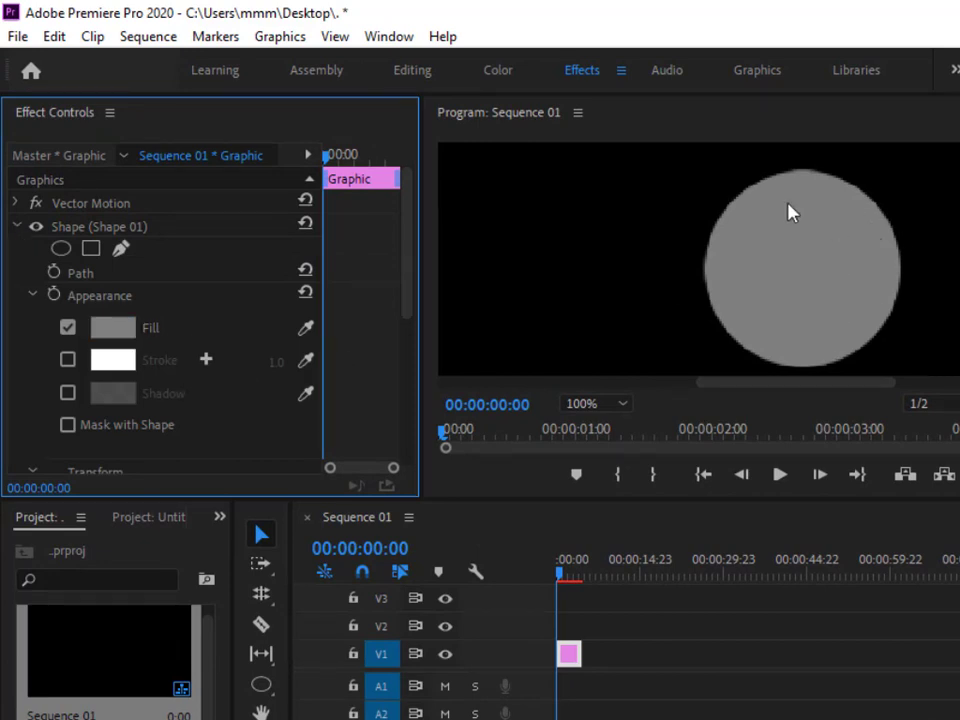
- Change the circle's fill colour to bright red
click(108, 335)
click(600, 617)
click(815, 296)
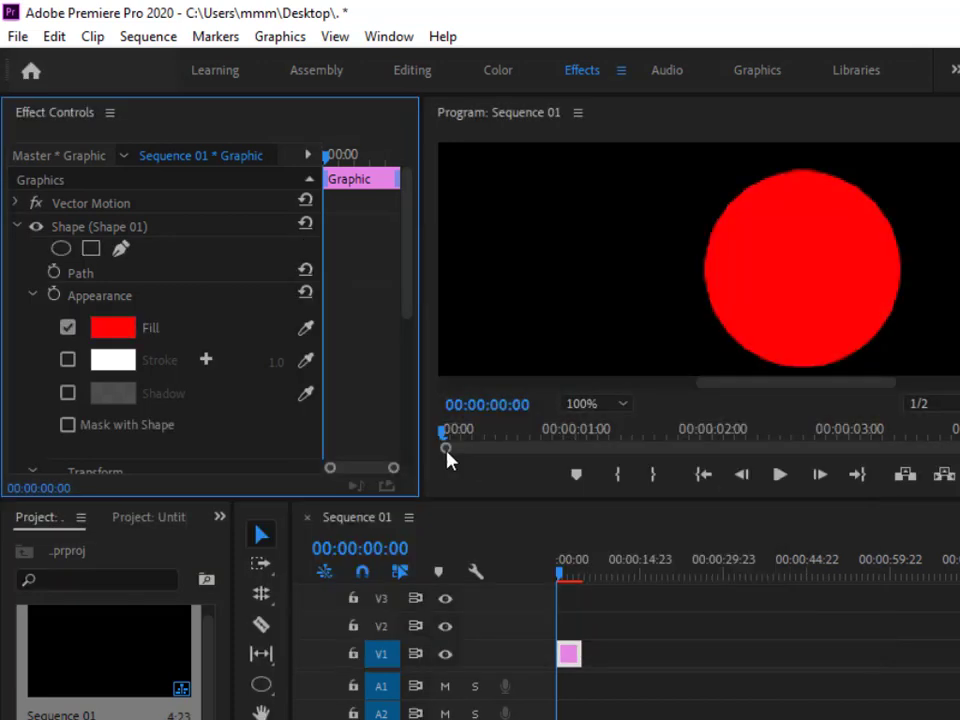
- Enable a white stroke thickened to 13.0 and turn on the drop shadow
click(63, 360)
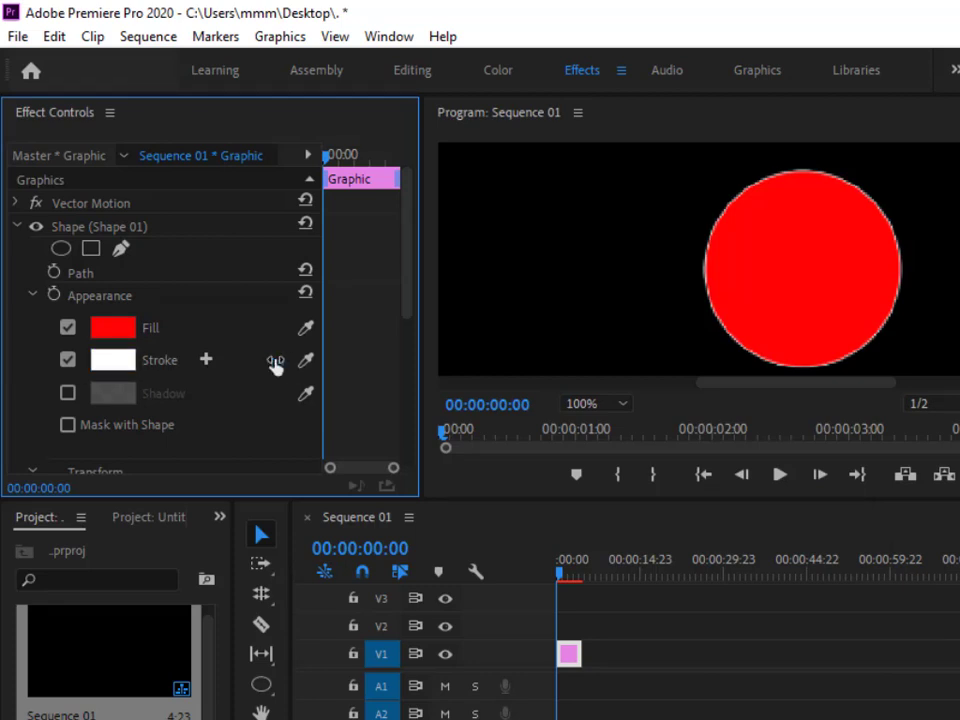
drag(273, 362, 286, 362)
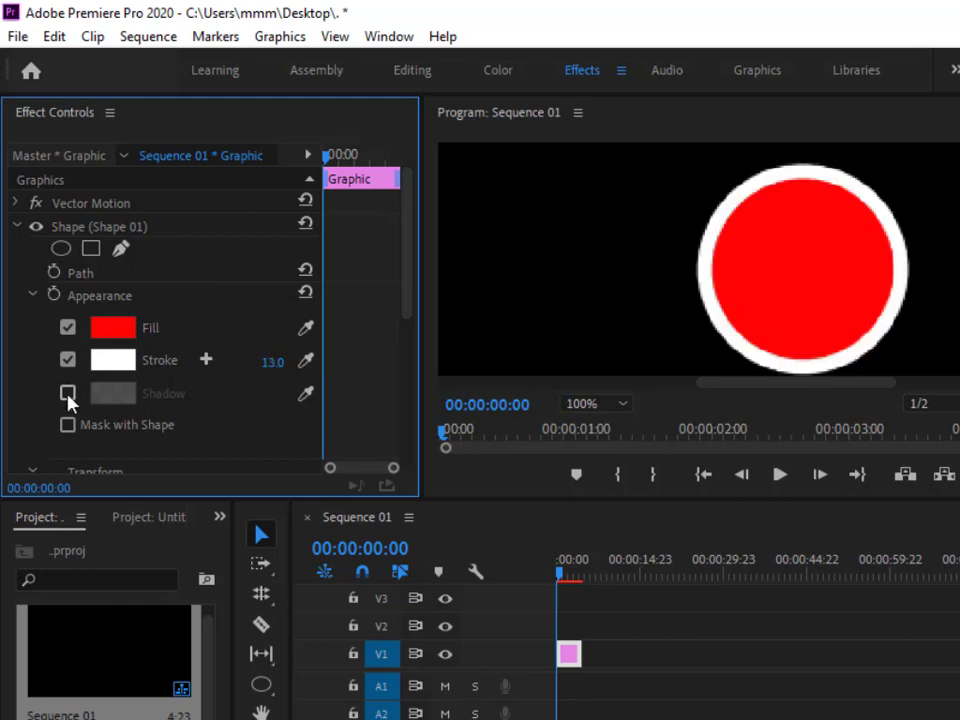
click(67, 394)
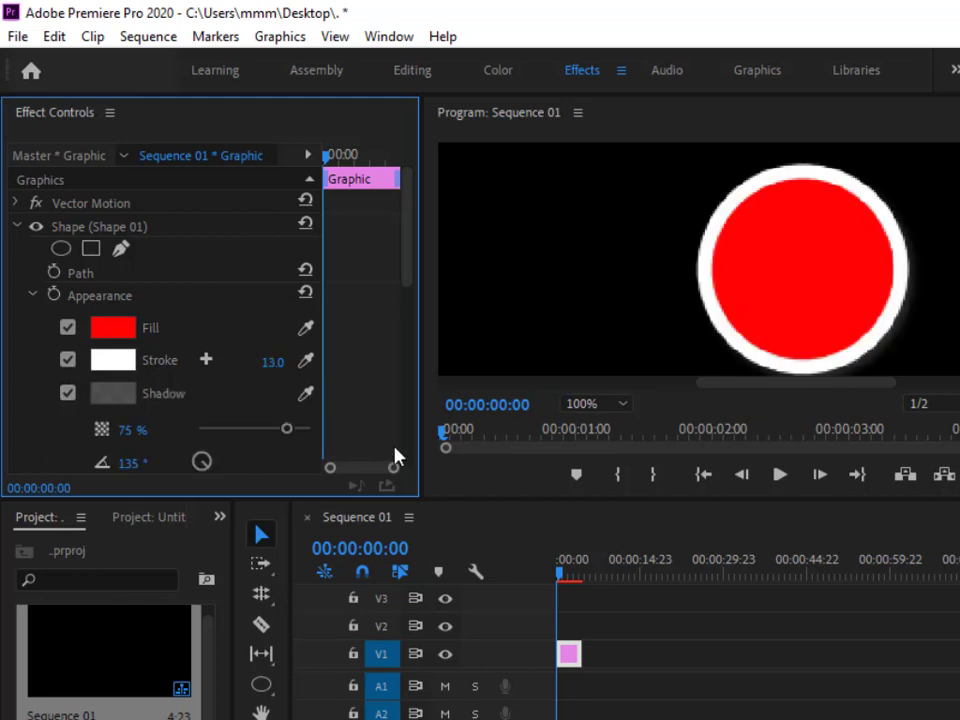
drag(425, 375, 456, 375)
scroll(204, 394, down, 3)
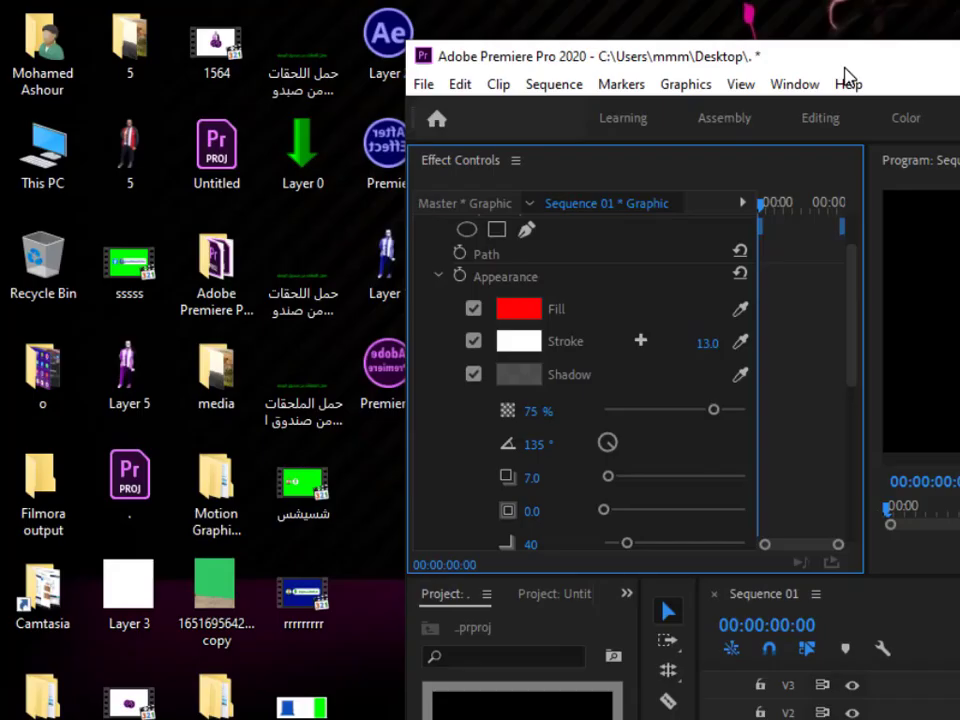
- Toggle the circle's Shadow option off and on several times, leaving it enabled
scroll(820, 424, up, 3)
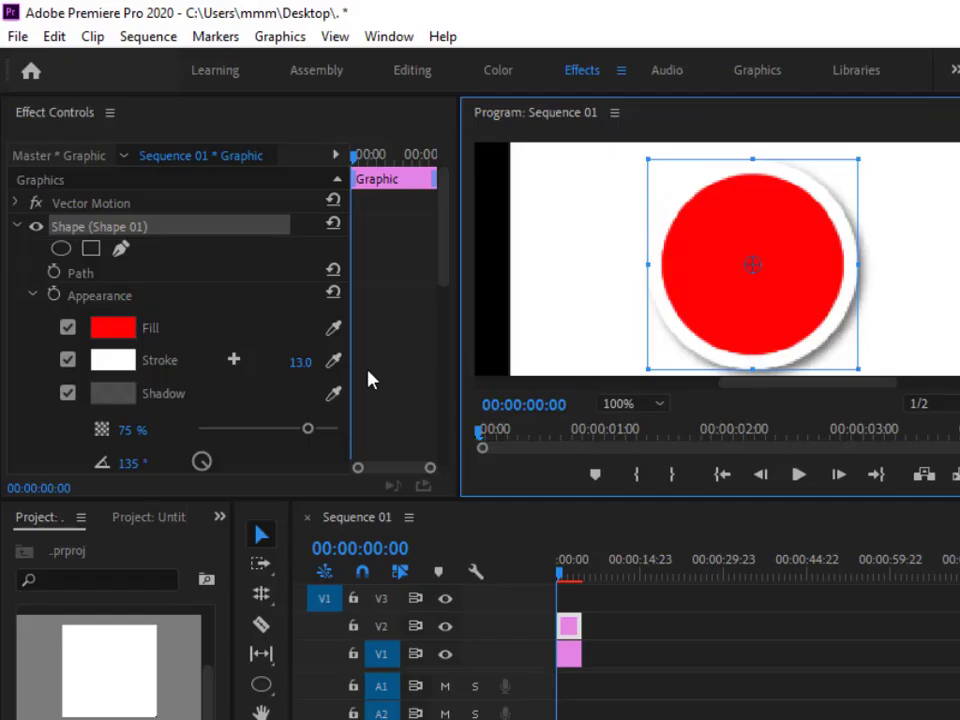
click(68, 396)
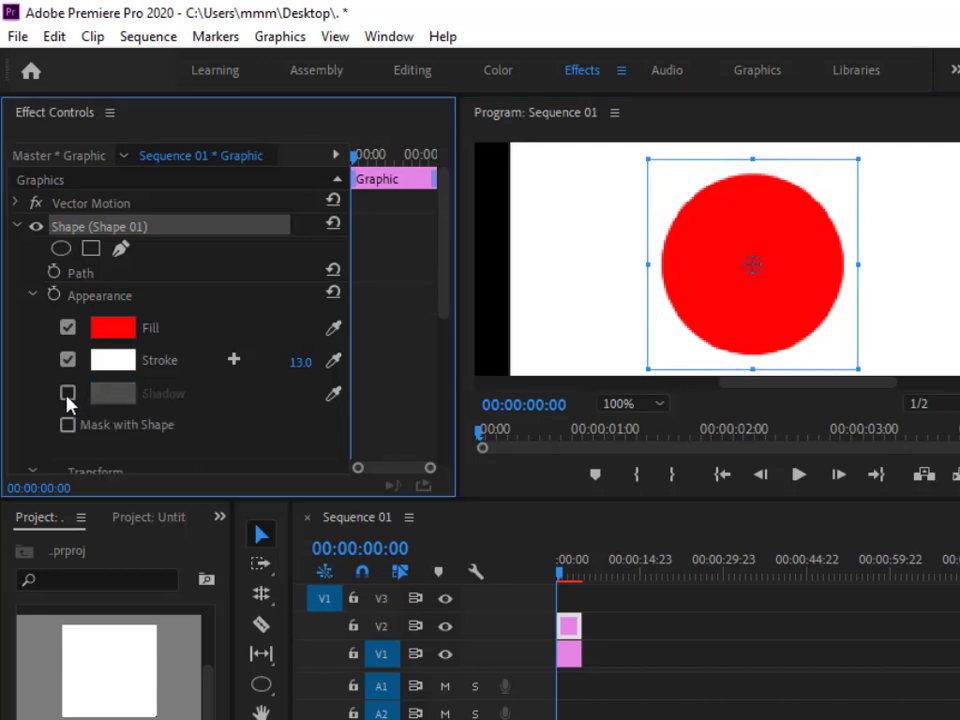
click(68, 396)
click(68, 396)
click(68, 396)
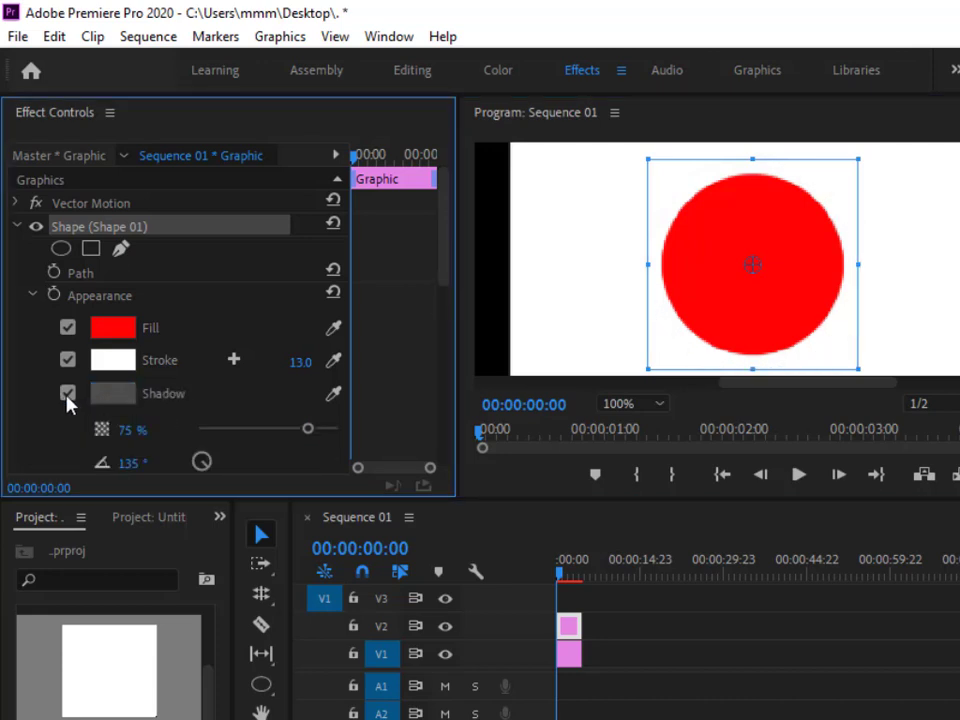
click(68, 396)
click(68, 396)
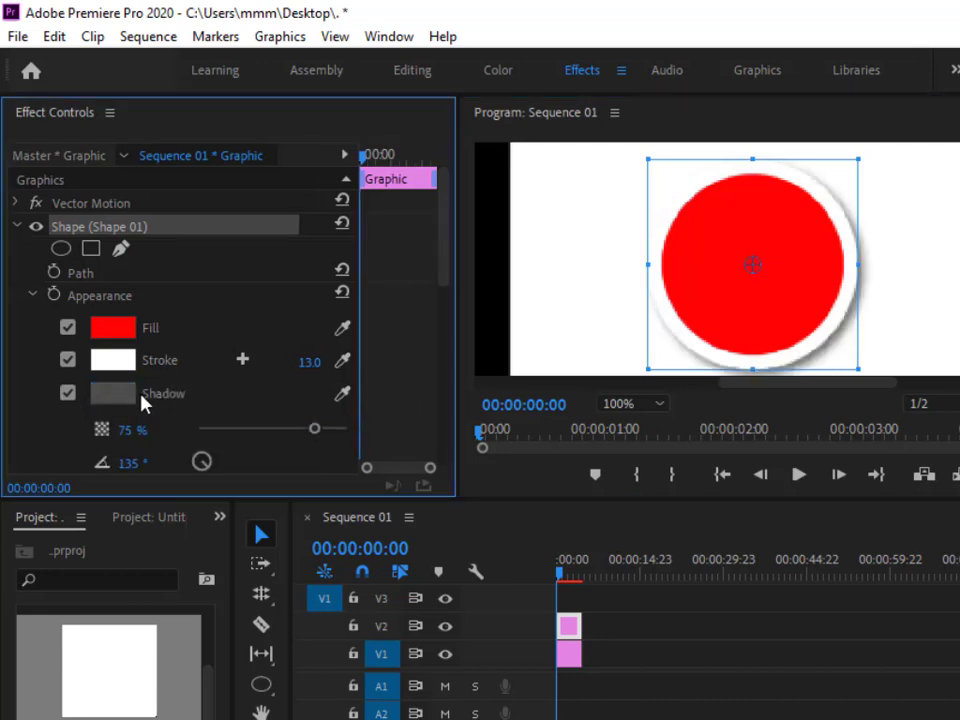
- Set the drop shadow colour to purple-magenta and raise its opacity to 100%
click(112, 400)
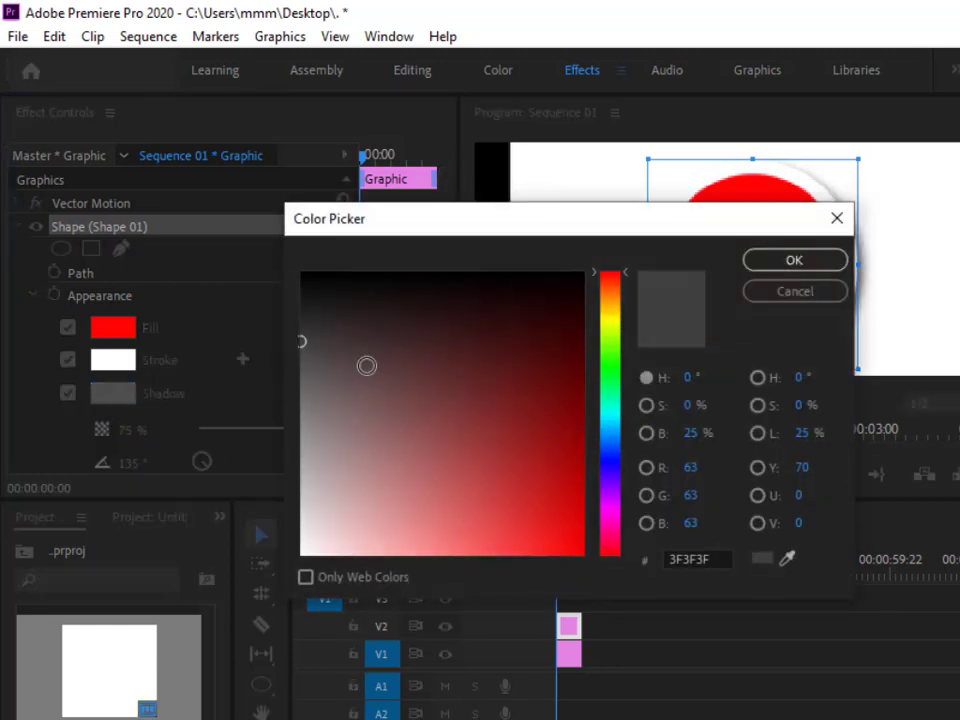
drag(600, 234, 537, 449)
click(545, 522)
click(300, 617)
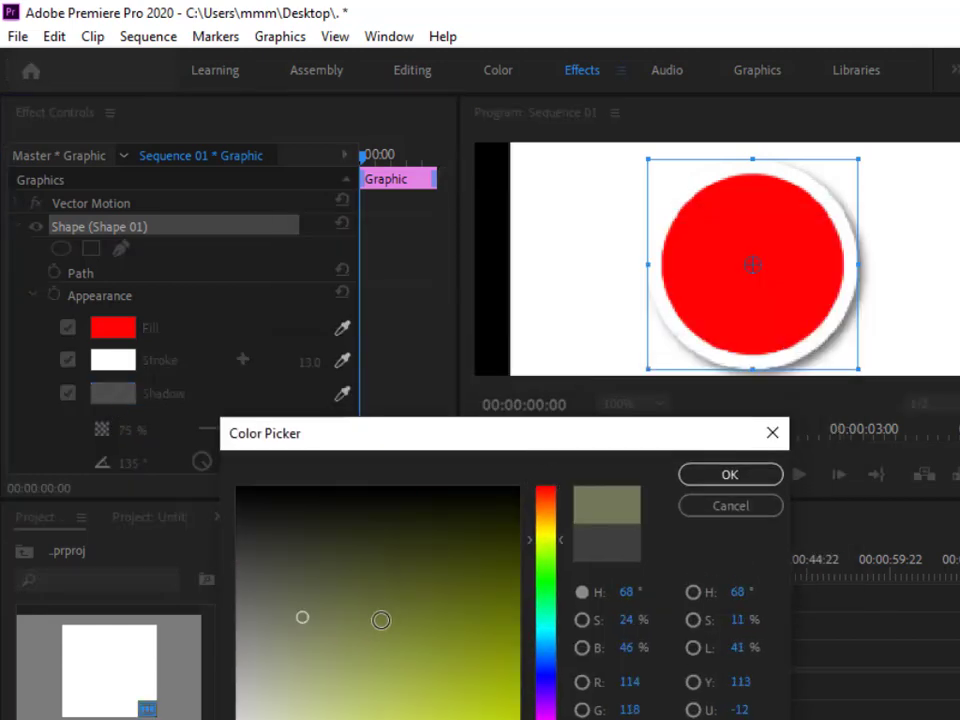
click(543, 697)
click(545, 710)
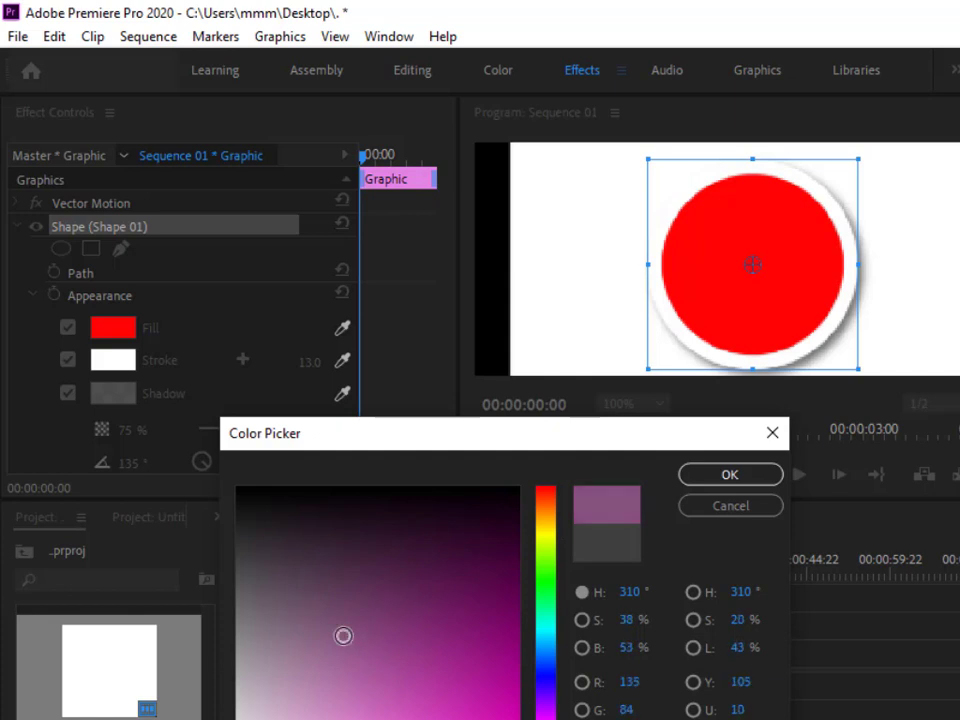
drag(414, 596, 414, 680)
click(729, 474)
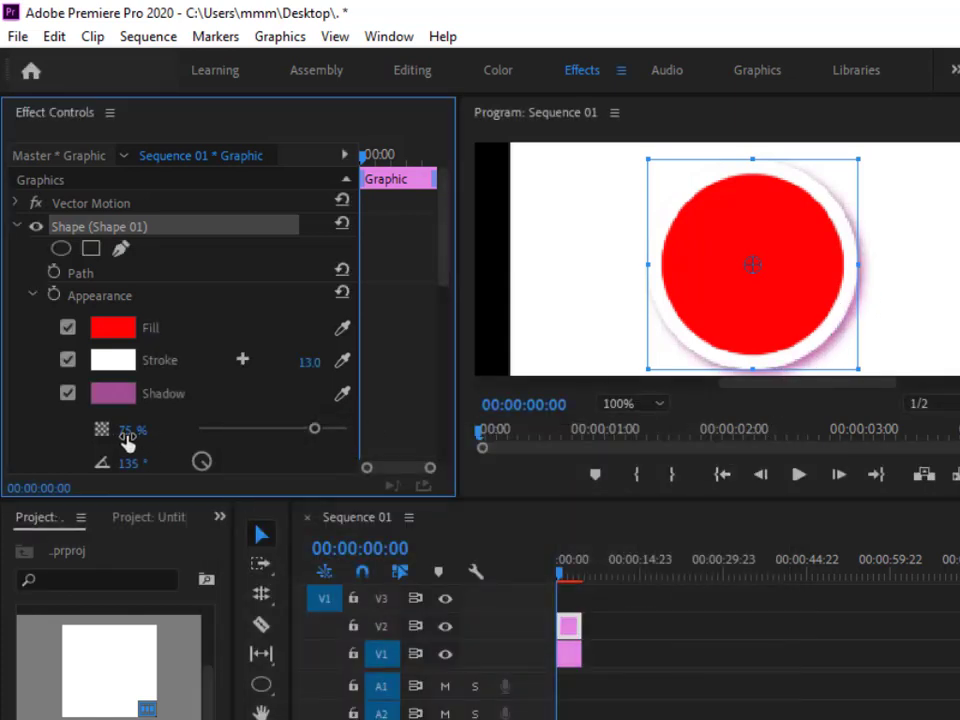
mouse_move(130, 429)
mouse_down()
mouse_move(150, 429)
mouse_move(140, 429)
mouse_up()
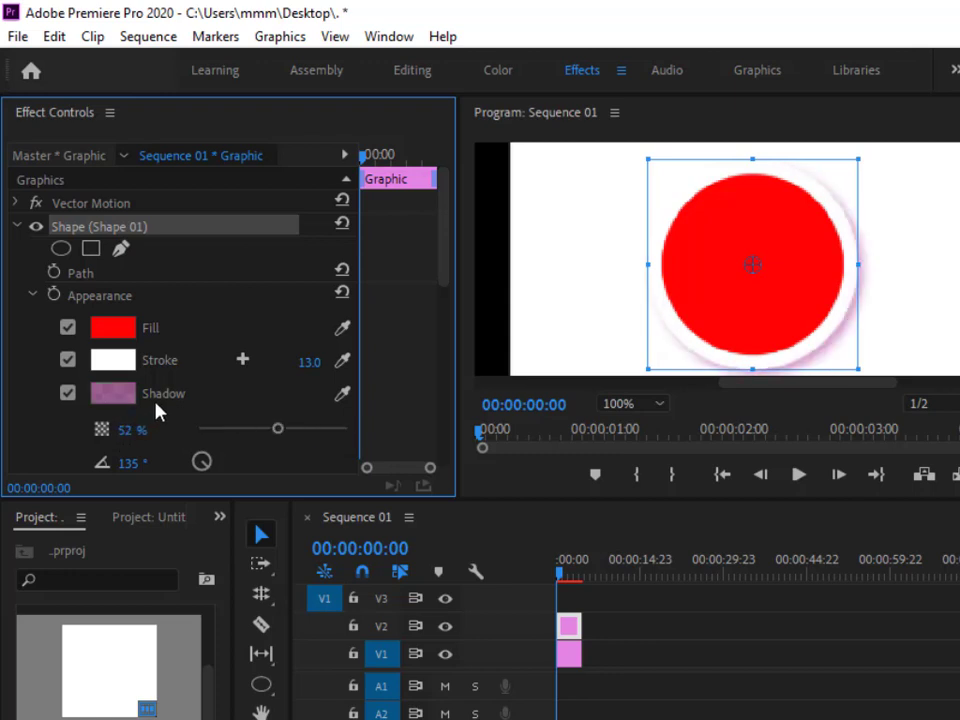
- Rotate the shadow's angle dial to move the shadow around the circle
scroll(157, 413, down, 1)
drag(131, 418, 221, 418)
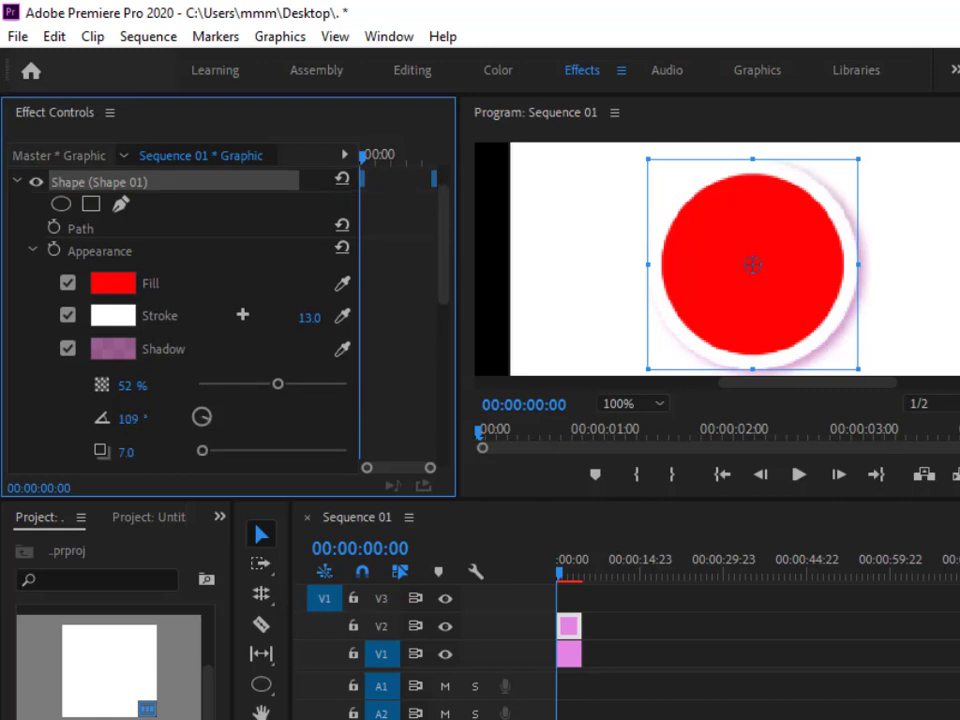
drag(131, 418, 180, 418)
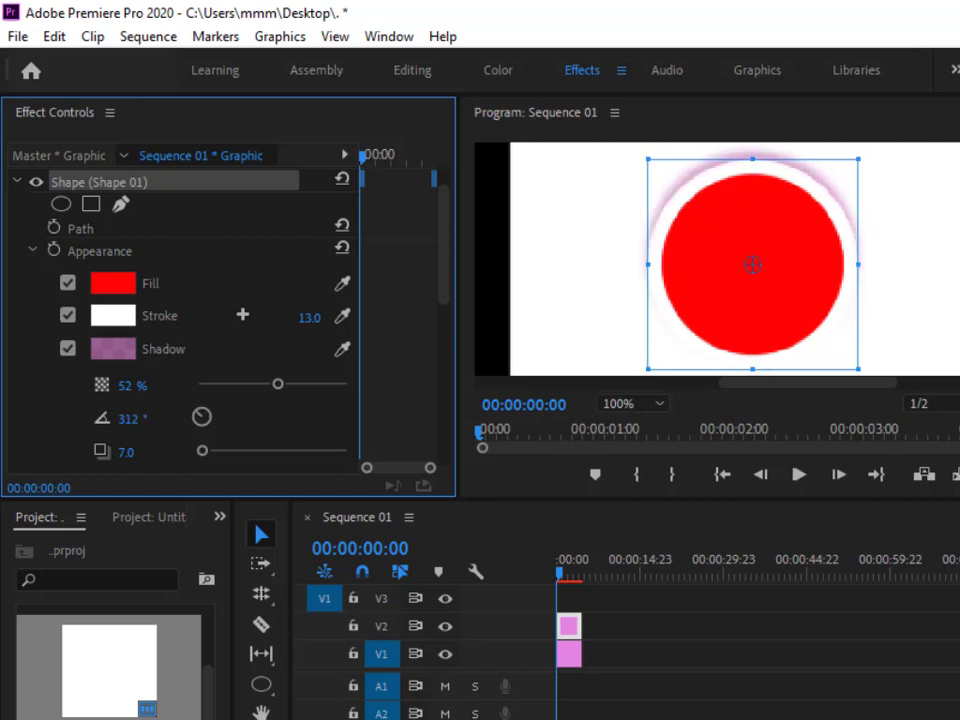
drag(131, 418, 285, 420)
- Set the shadow distance to 14.5, size to 15.9 and blur to 190
scroll(280, 422, down, 1)
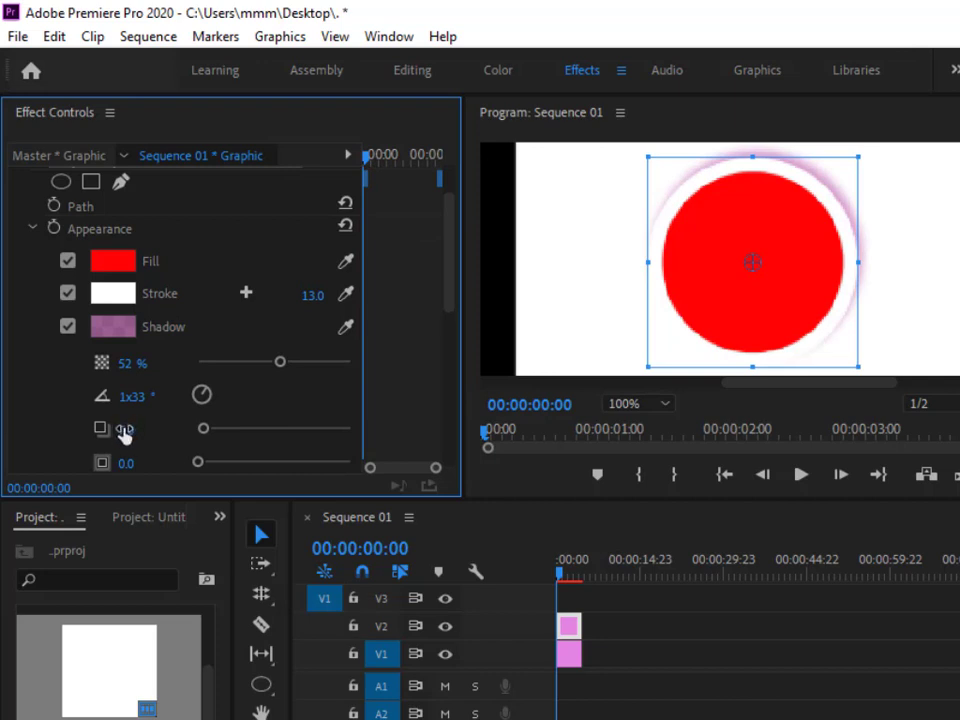
mouse_move(124, 430)
mouse_down()
mouse_move(145, 430)
mouse_move(131, 430)
mouse_up()
scroll(192, 430, down, 1)
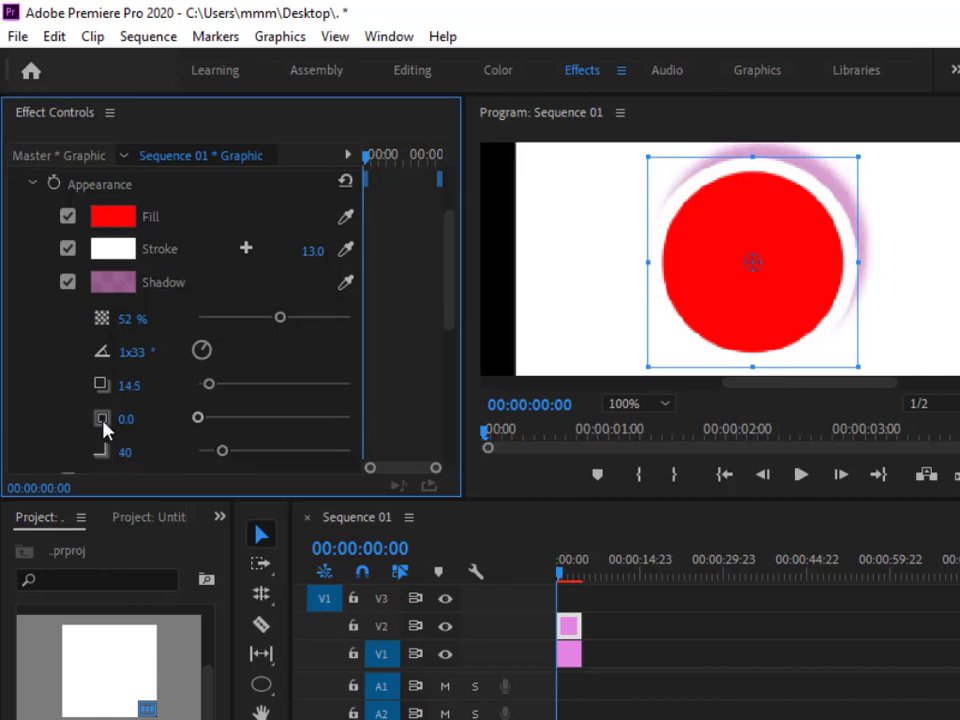
mouse_move(234, 418)
mouse_down()
mouse_move(210, 418)
mouse_move(222, 418)
mouse_up()
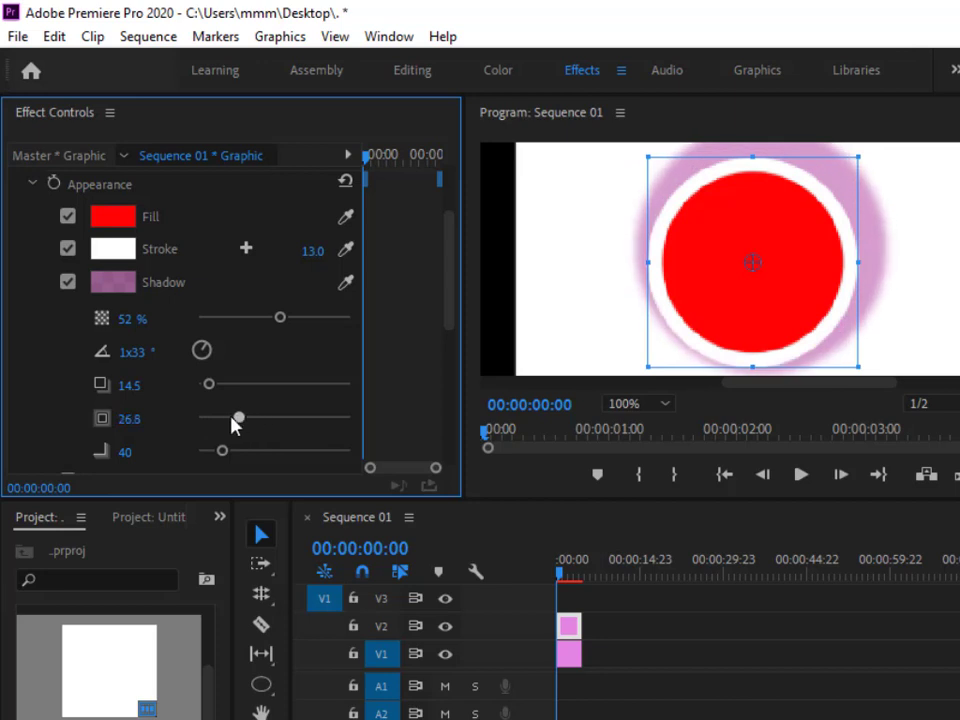
scroll(180, 414, down, 1)
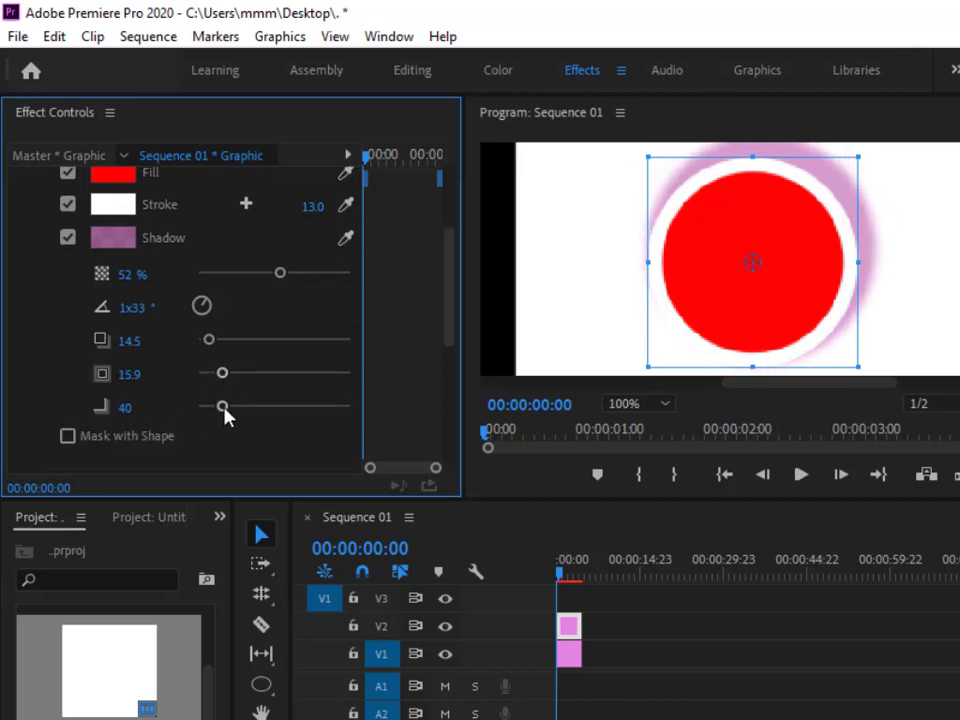
drag(240, 407, 298, 407)
- Draw a test rectangle with the Rectangle Tool and marquee-select its clip on V1
click(261, 684)
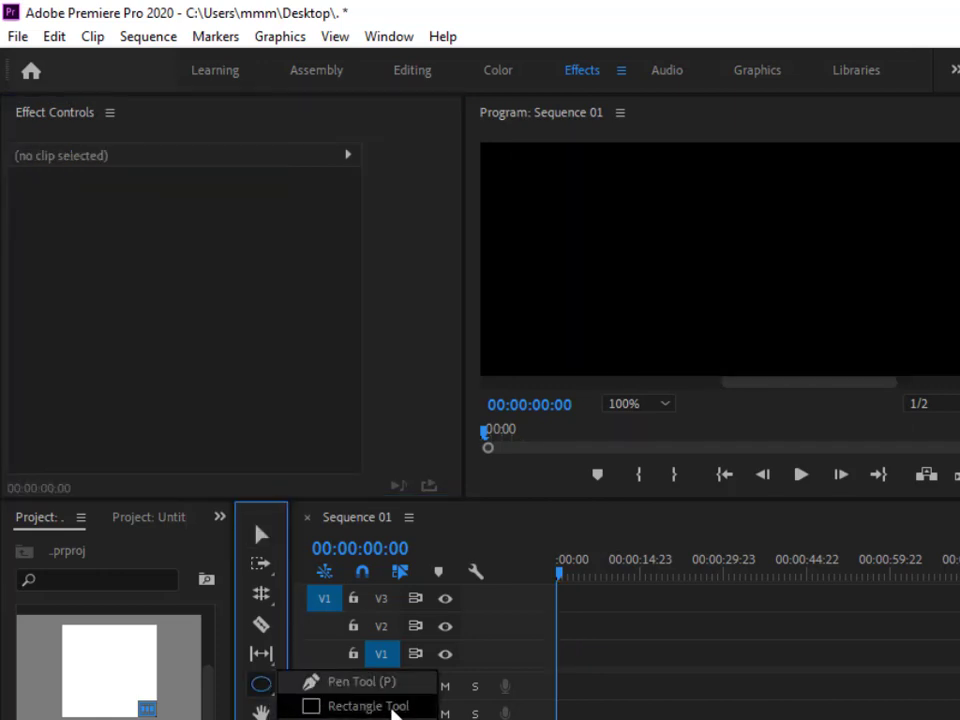
click(392, 708)
drag(718, 180, 896, 340)
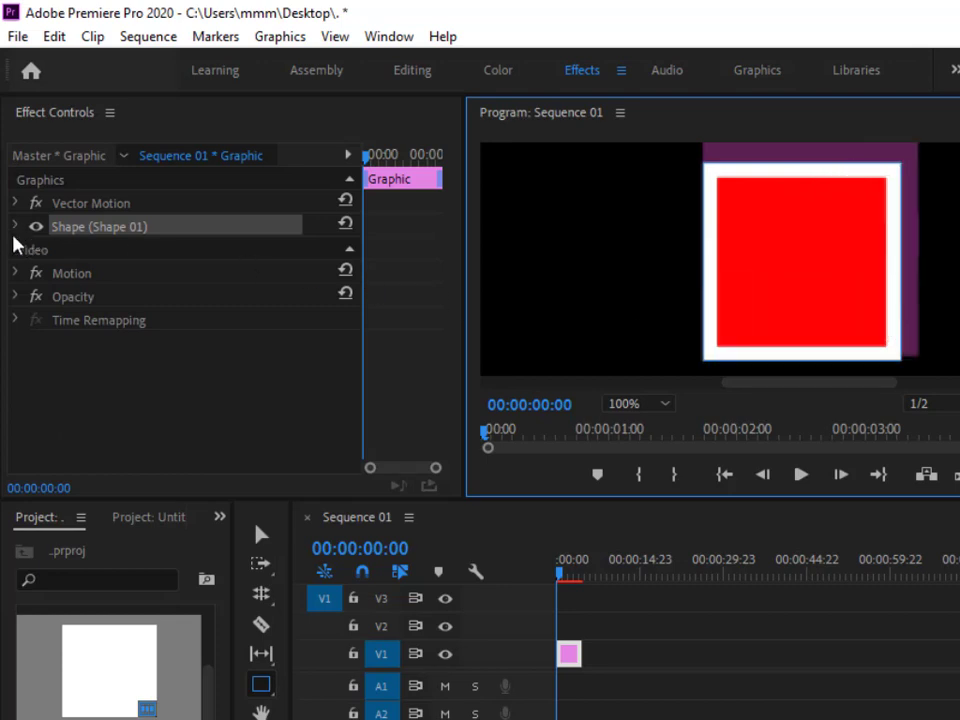
drag(647, 639, 561, 686)
key(Delete)
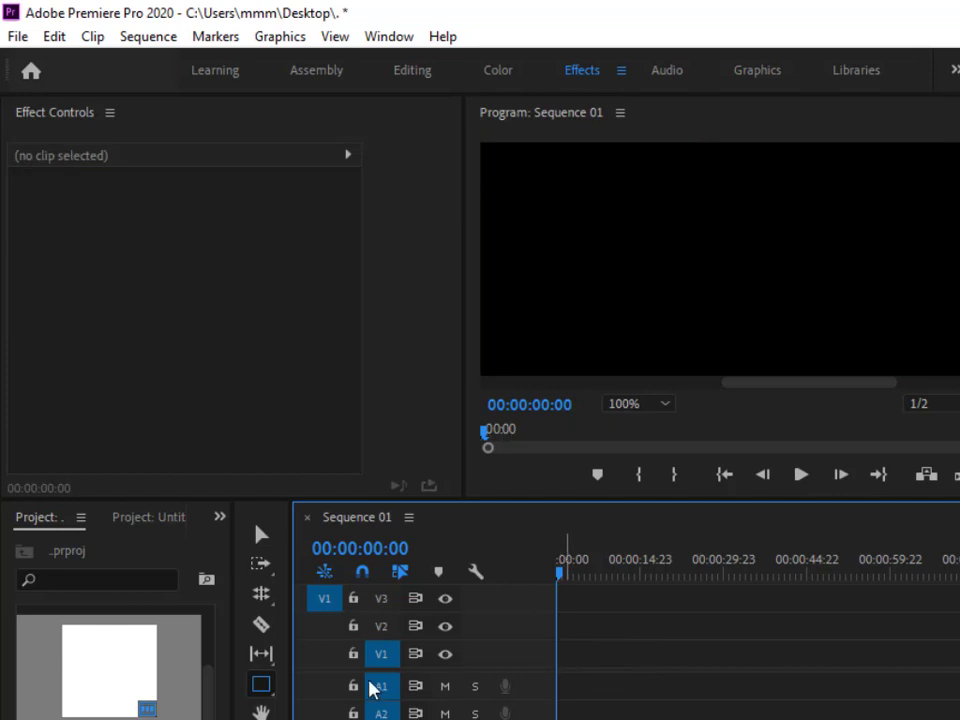
click(263, 684)
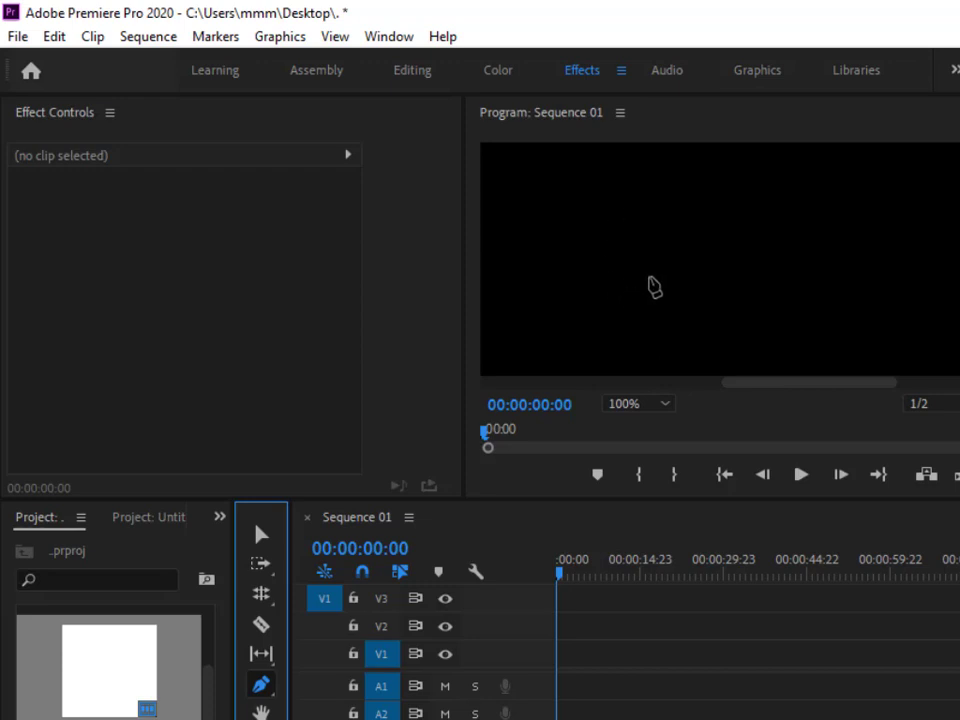
click(548, 223)
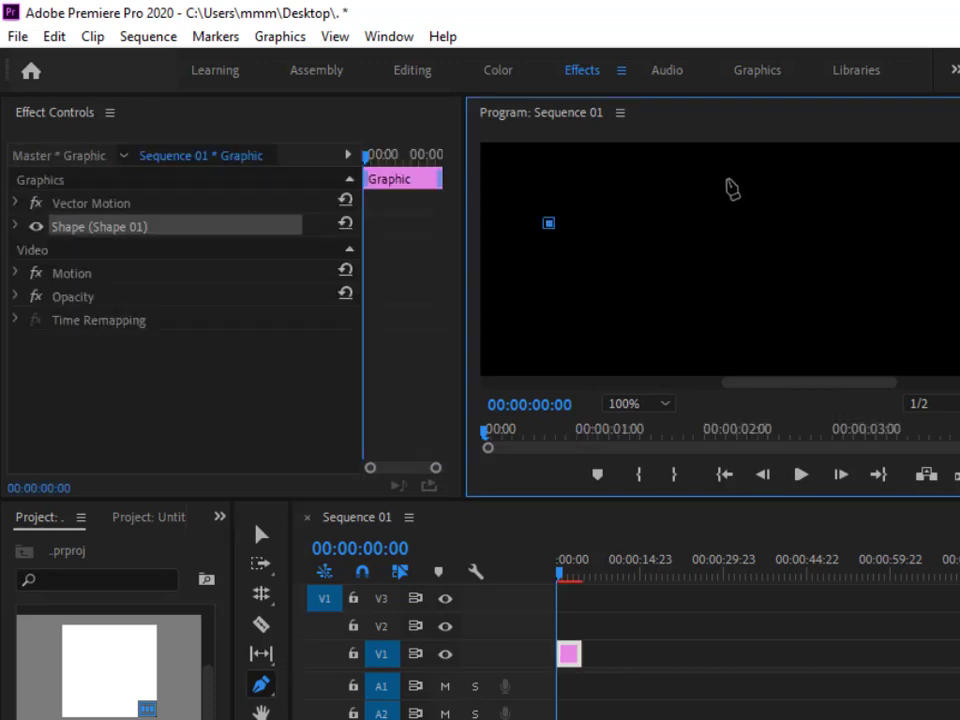
click(727, 180)
click(772, 297)
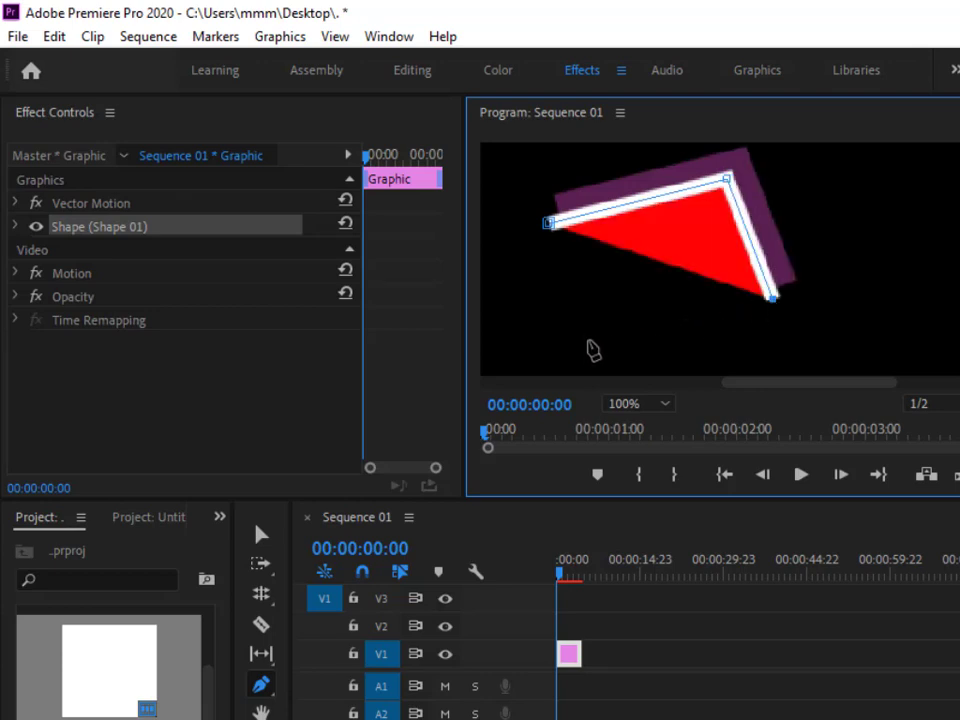
click(588, 340)
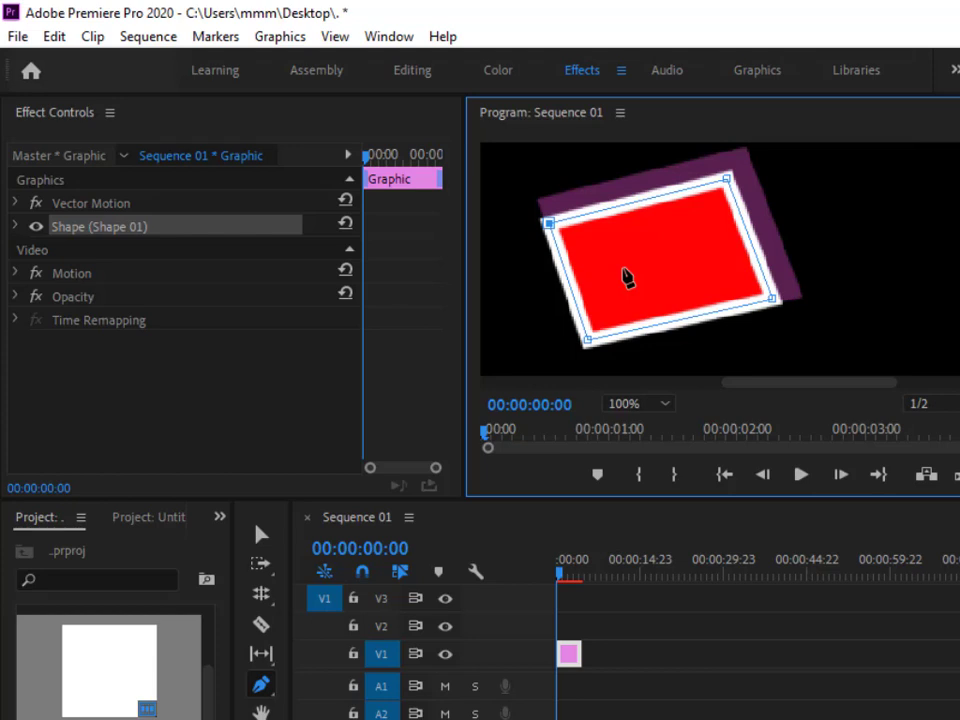
key(Delete)
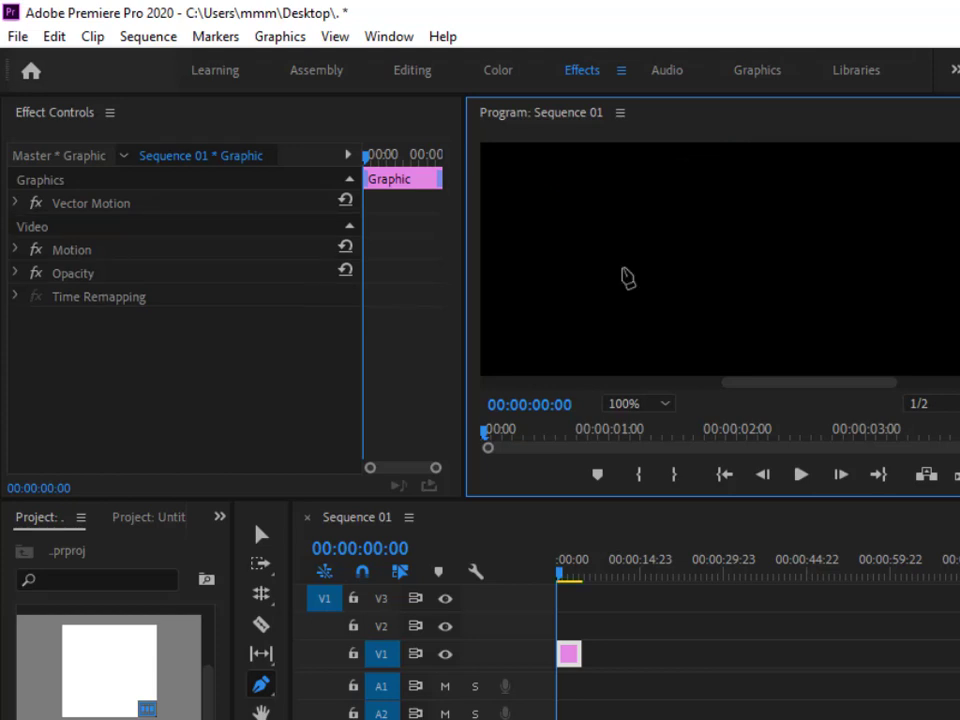
key(Delete)
key(v)
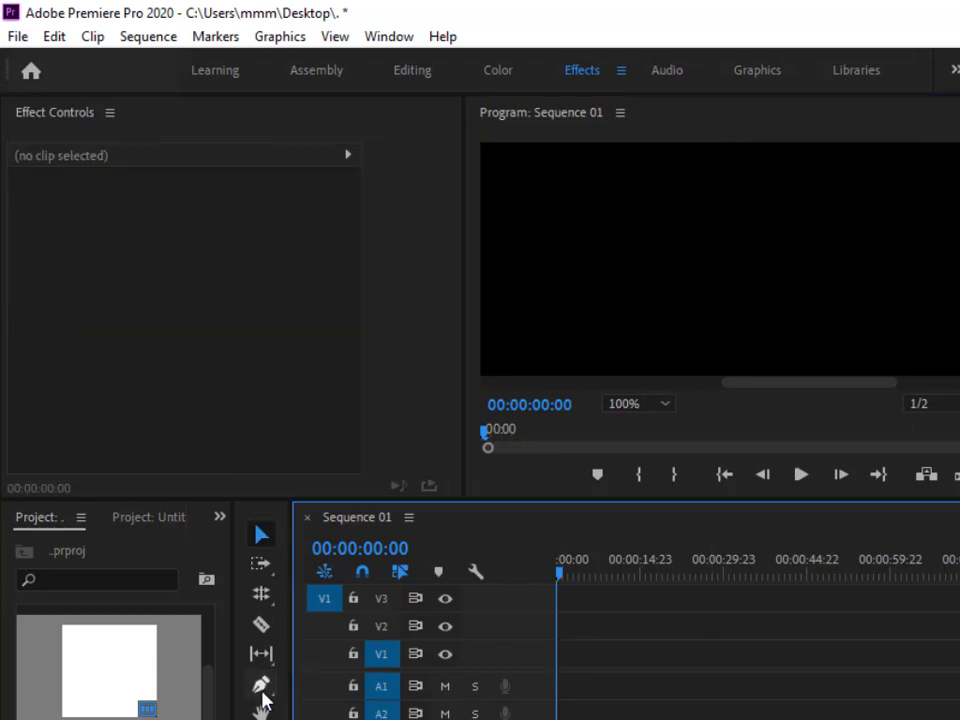
click(260, 688)
- Pen-draw a closed four-point curvy blob, then pull its top point up to smooth the top edge
click(624, 205)
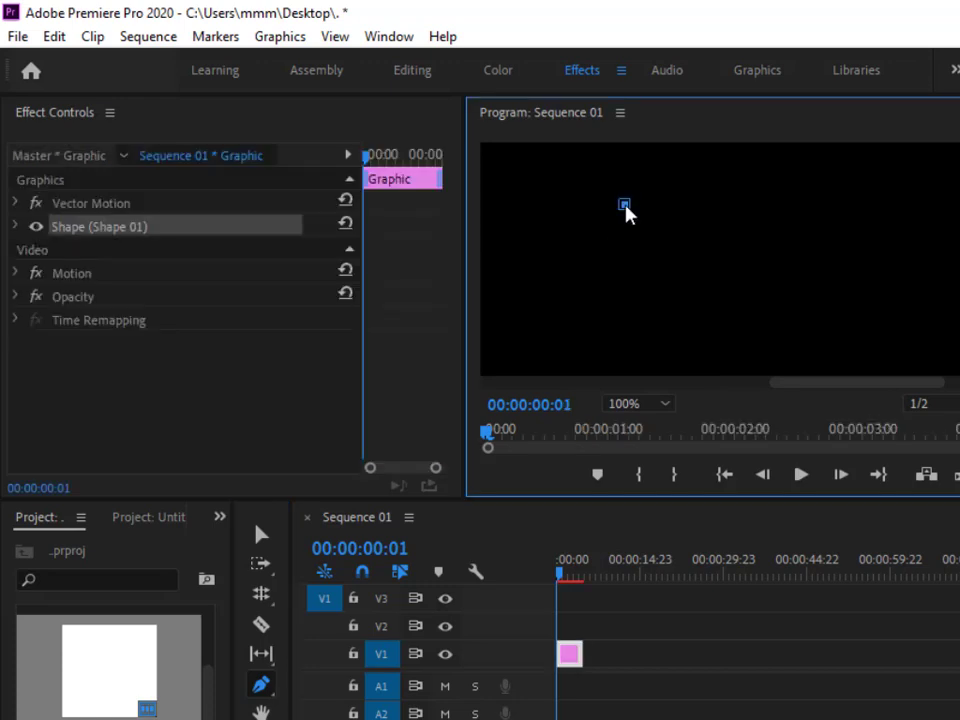
mouse_move(745, 176)
mouse_down()
mouse_move(808, 208)
mouse_move(815, 311)
mouse_move(766, 375)
mouse_up()
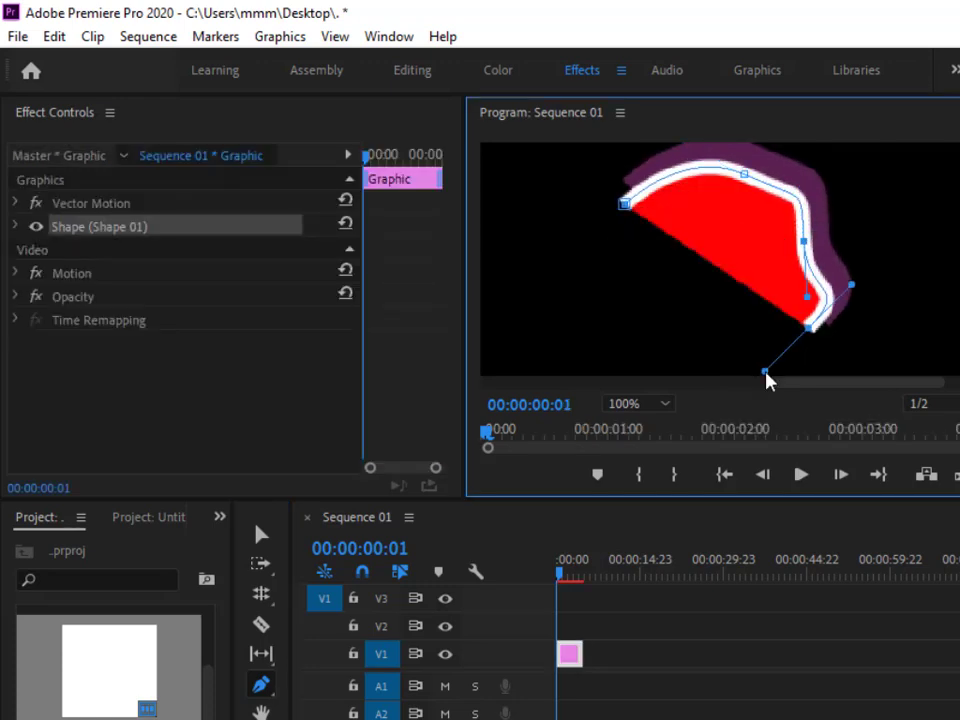
mouse_move(684, 351)
mouse_down()
mouse_move(602, 354)
mouse_move(503, 285)
mouse_up()
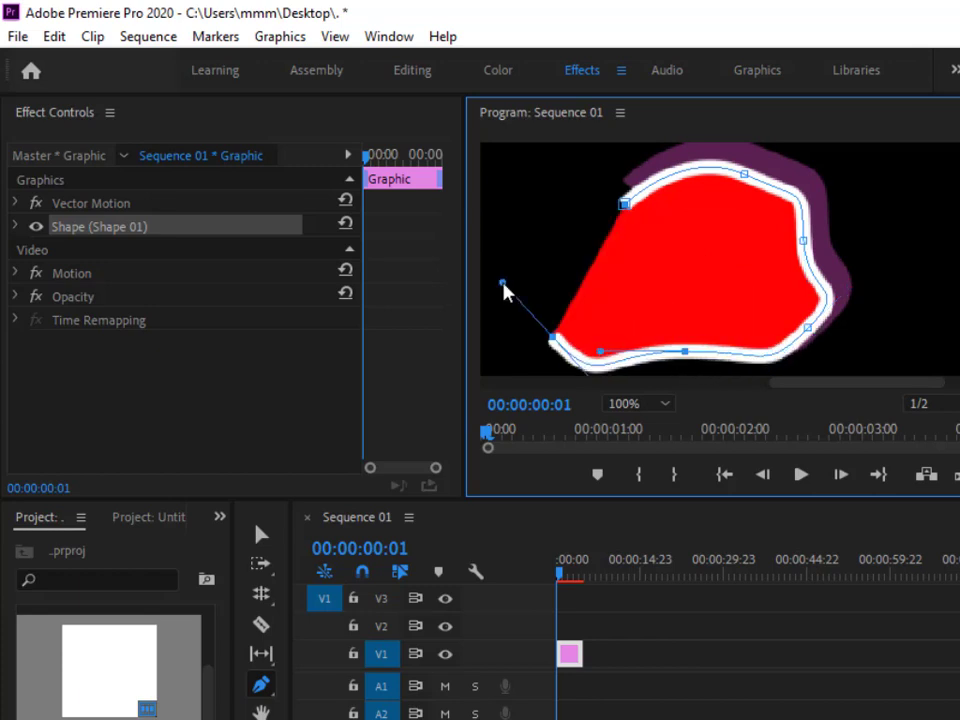
drag(521, 222, 529, 186)
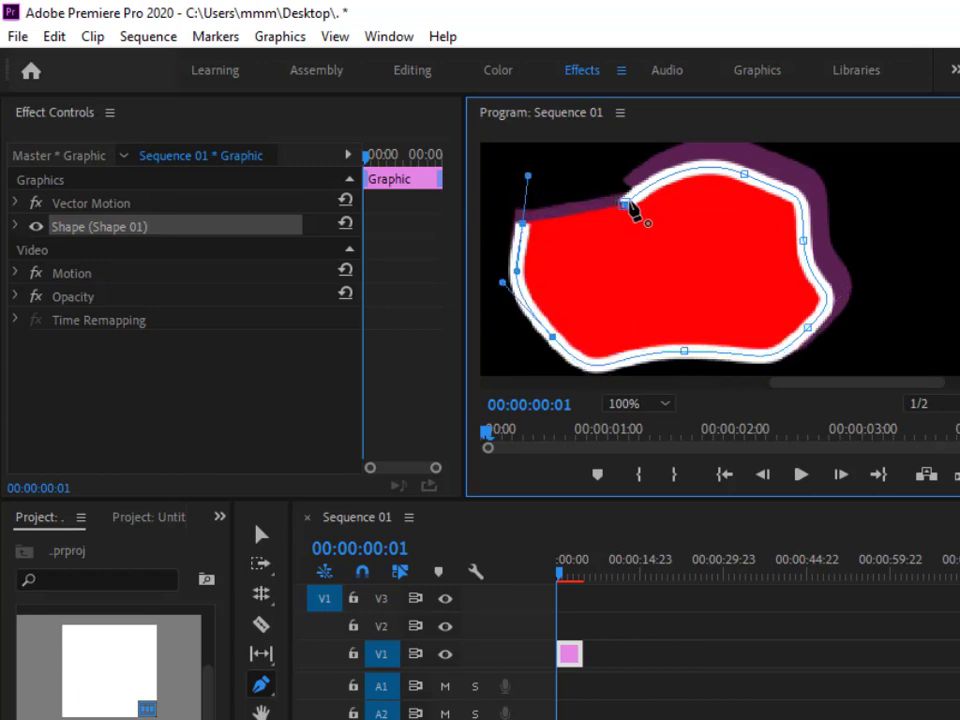
click(624, 205)
drag(624, 204, 638, 221)
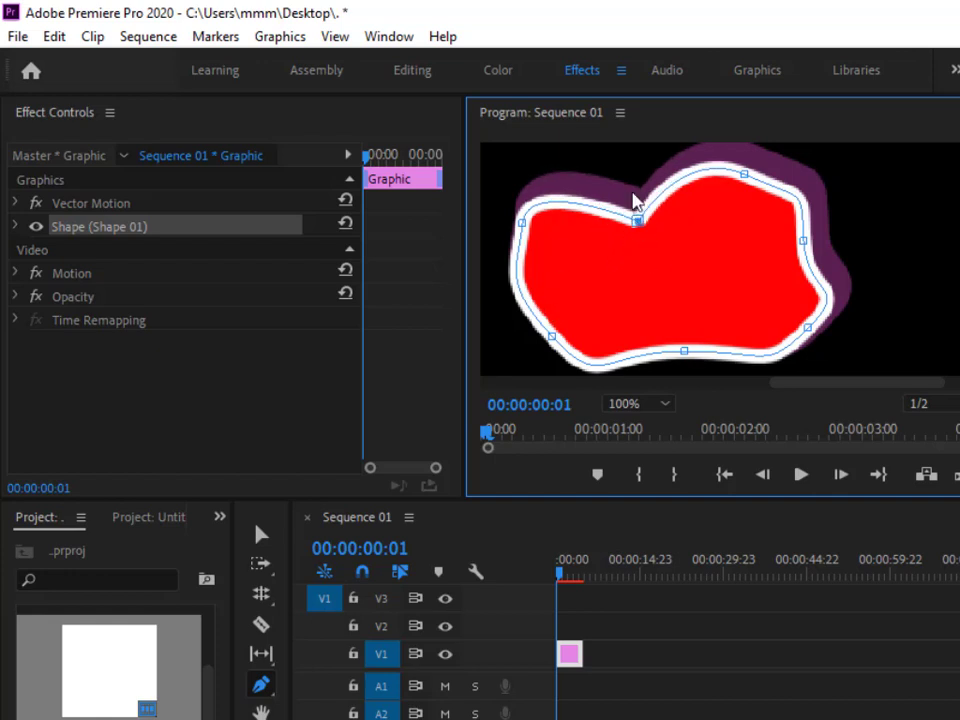
drag(637, 220, 635, 161)
- Drag the upper-right handles to stretch the right lobe and pull a left point inward into a notch
click(746, 176)
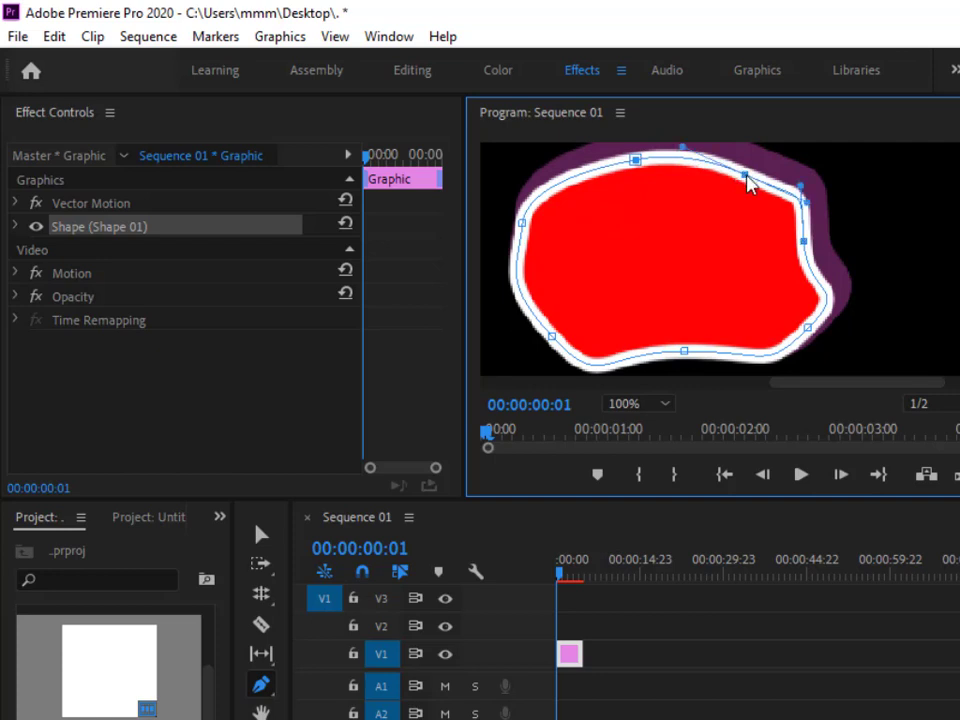
drag(802, 190, 816, 165)
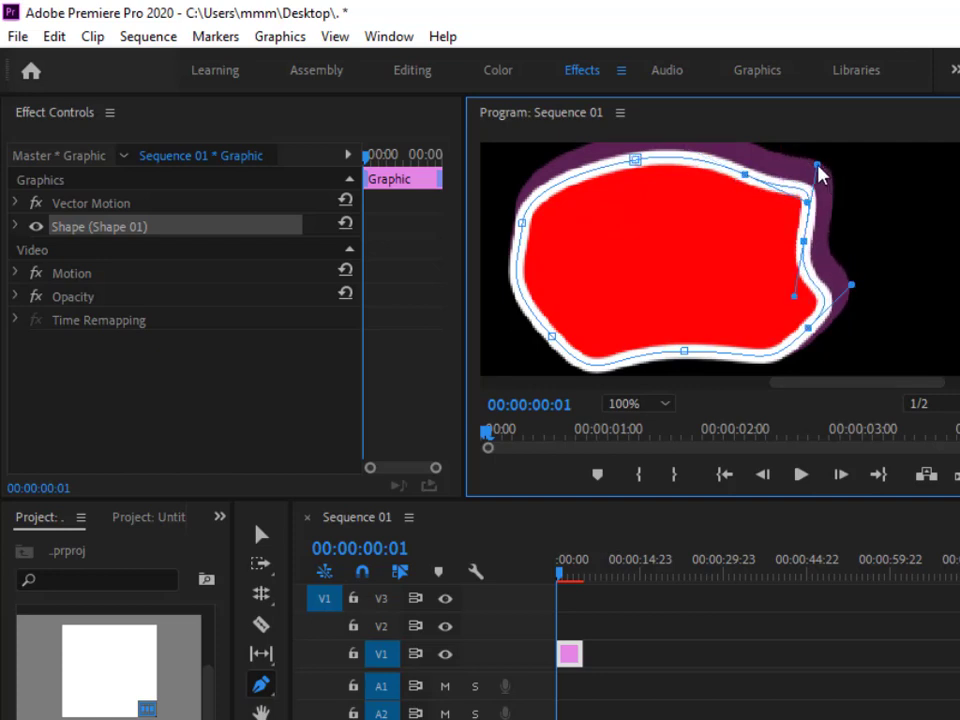
mouse_move(795, 168)
mouse_down()
mouse_move(808, 340)
mouse_move(958, 266)
mouse_up()
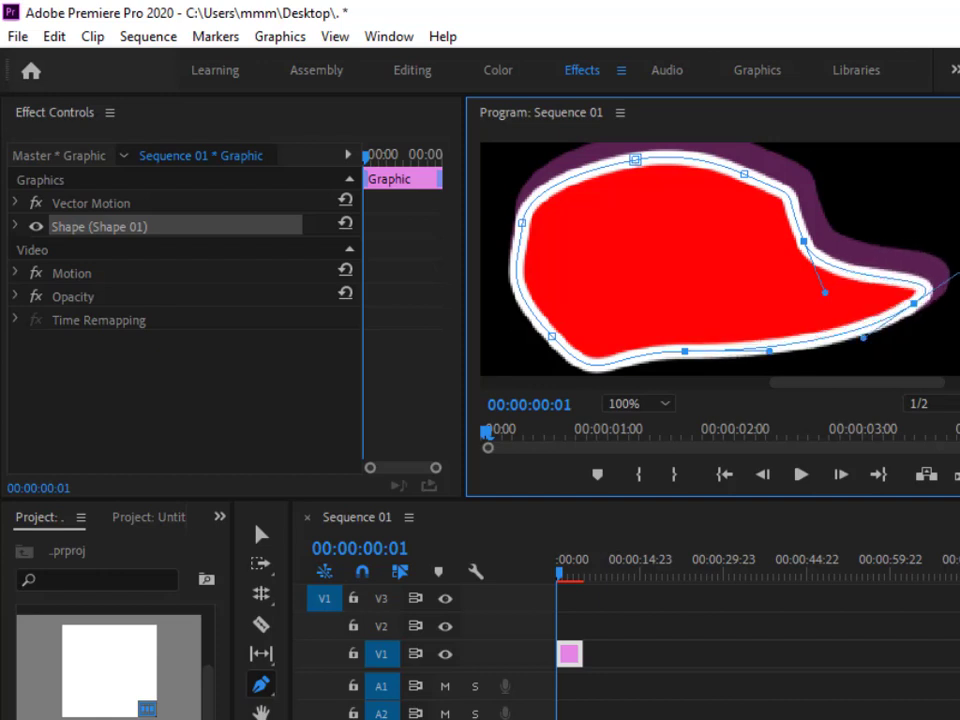
drag(958, 266, 880, 232)
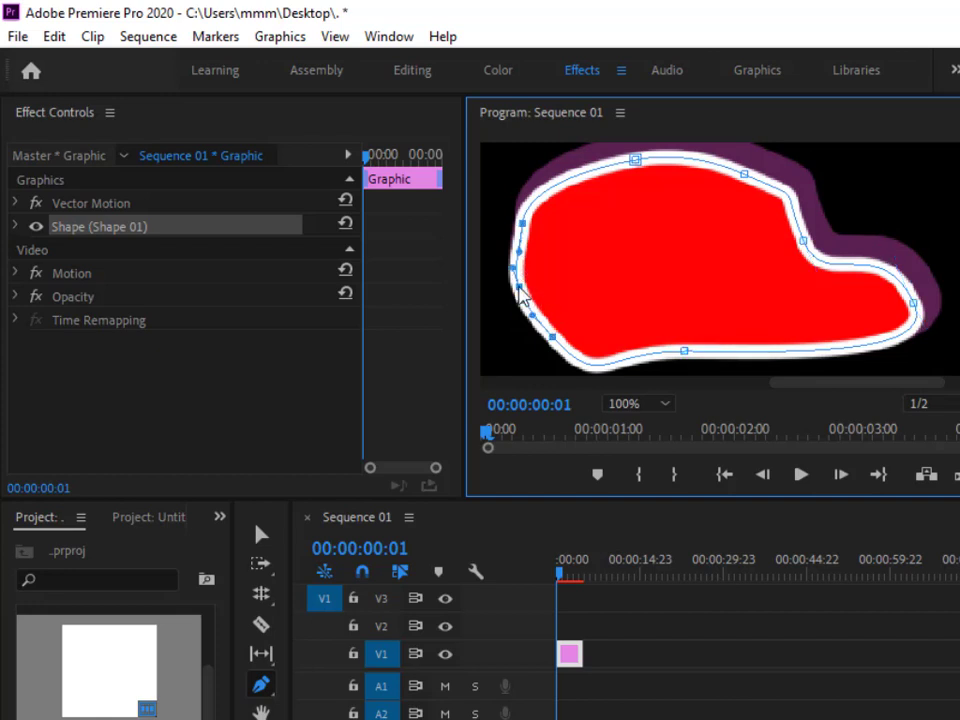
drag(514, 268, 627, 271)
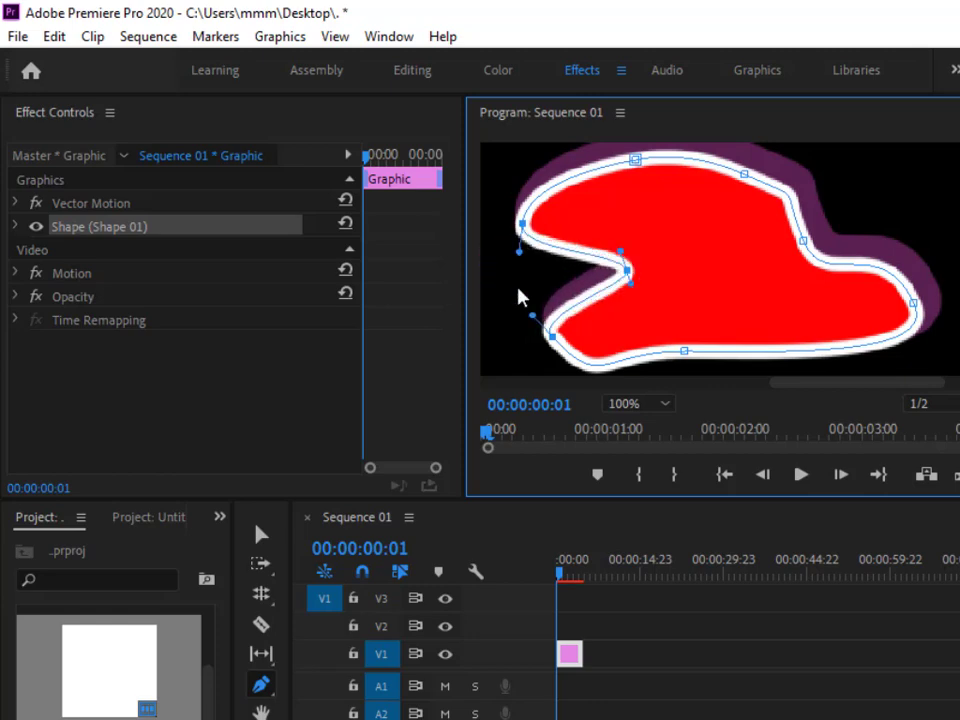